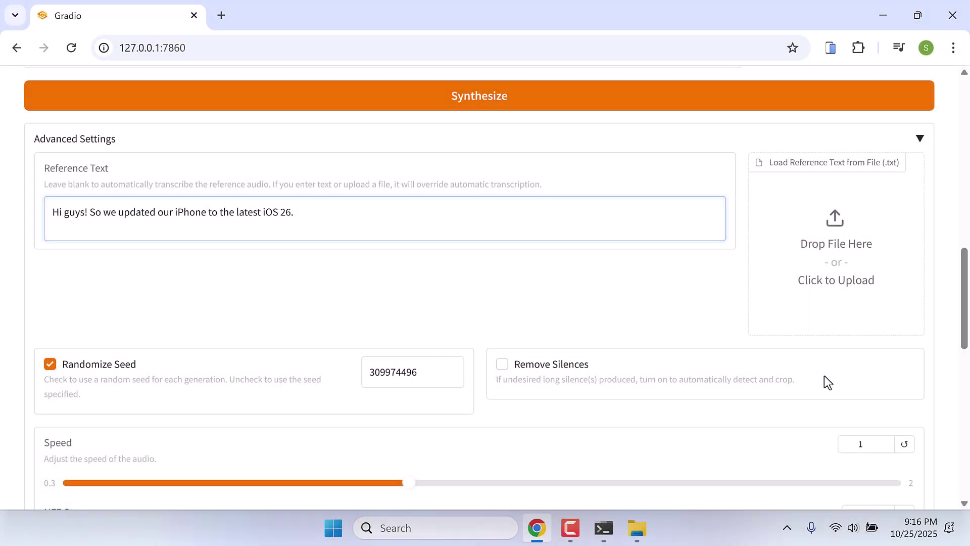
Play the synthesized audio generated in the F5-TTS web interface.
scroll(461, 214, "down", 5)
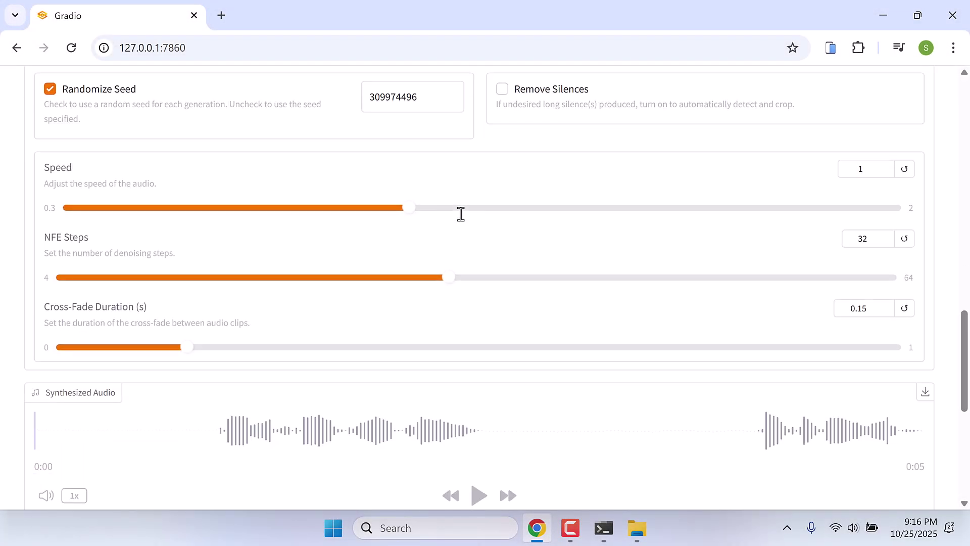
scroll(460, 214, "down", 4)
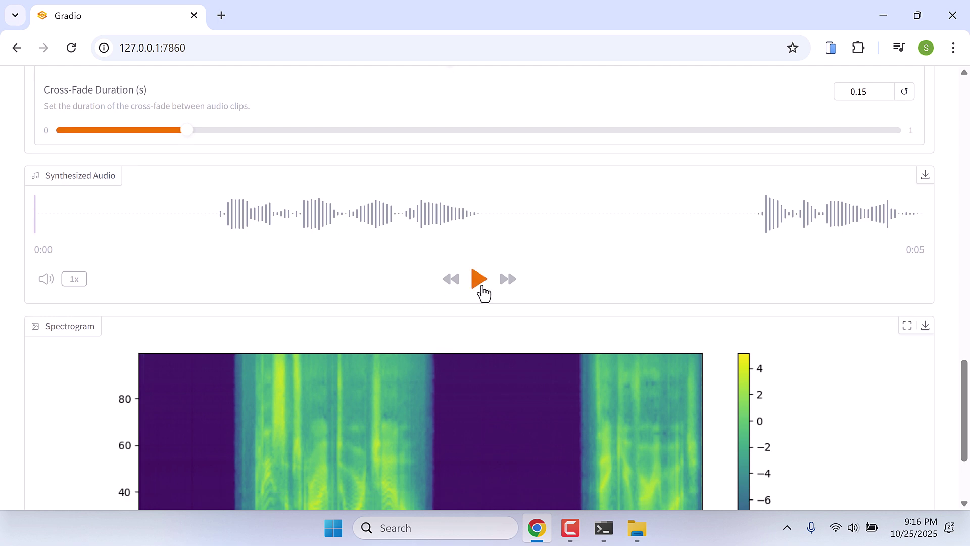
left_click(479, 279)
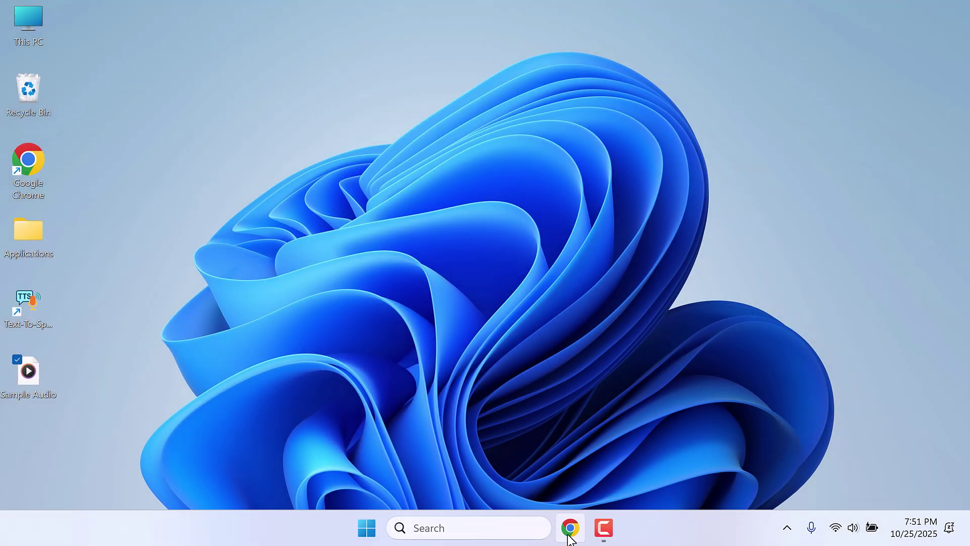
Open Chrome and look through the SWivid/F5-TTS GitHub page down to the README's installation section.
left_click(571, 531)
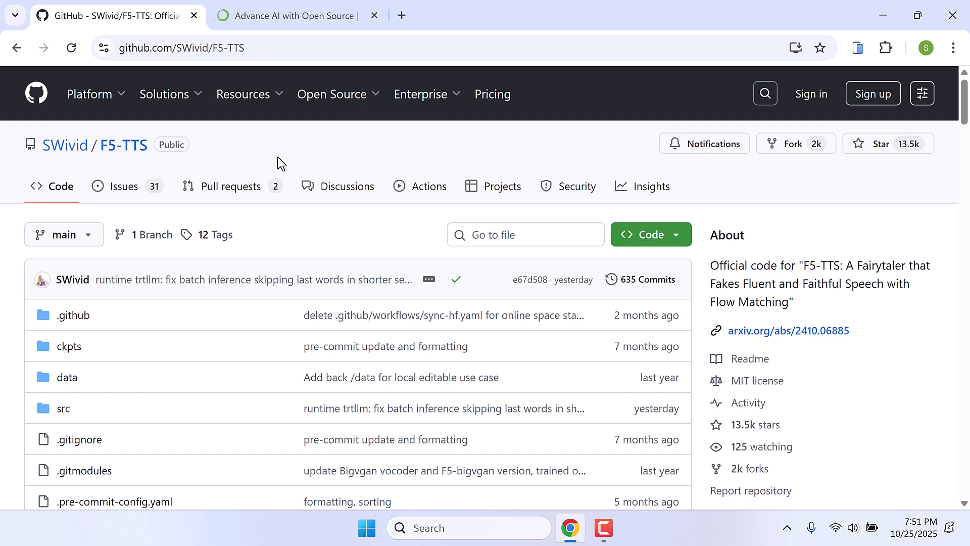
scroll(278, 162, "down", 15)
scroll(278, 159, "down", 20)
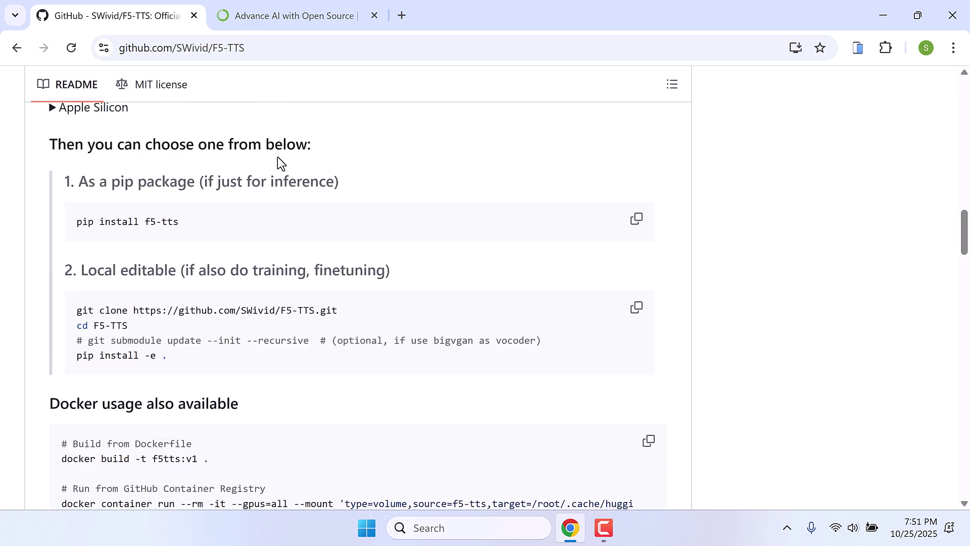
scroll(278, 159, "up", 8)
scroll(277, 158, "up", 20)
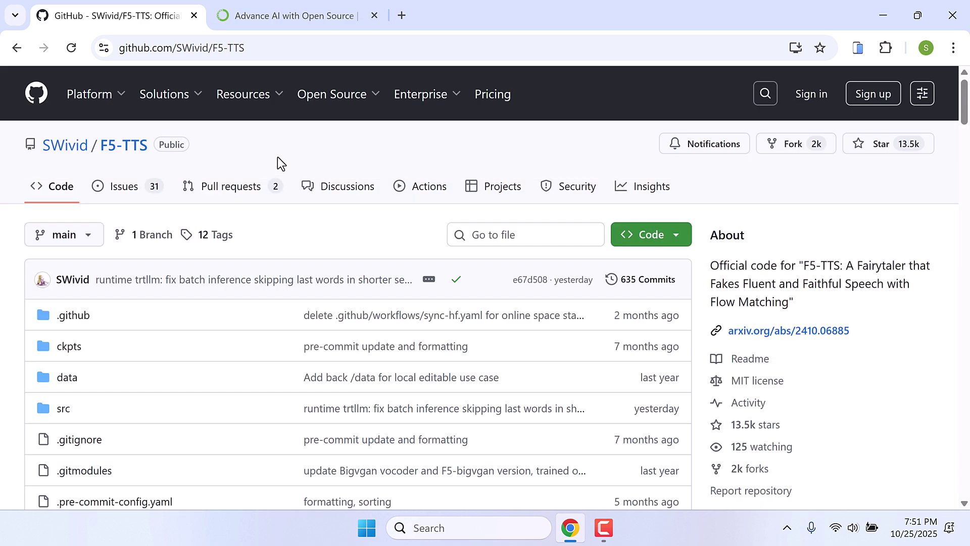
Open Anaconda's free download page, continue to the installers, and expand the Windows options under Distribution Installers.
left_click(266, 18)
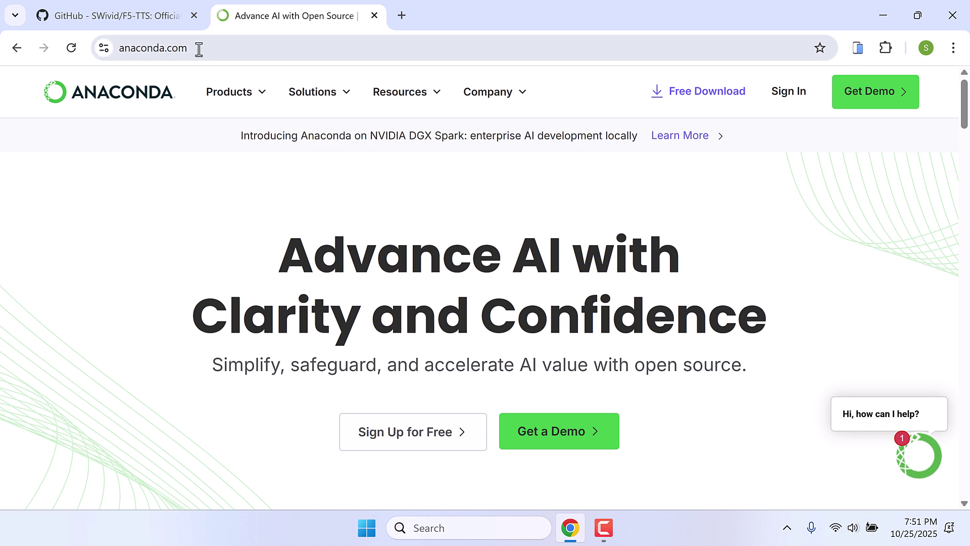
left_click(705, 96)
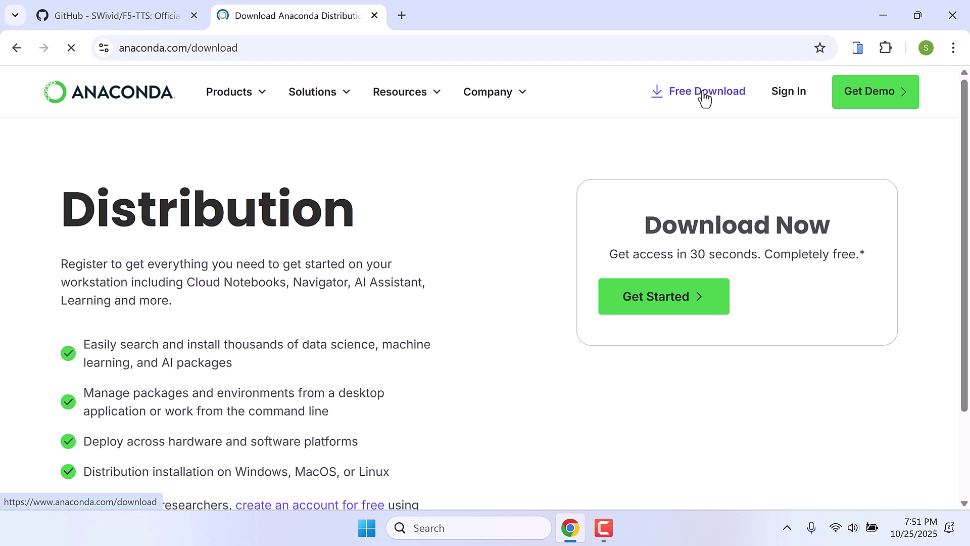
scroll(529, 309, "down", 1)
scroll(530, 305, "down", 15)
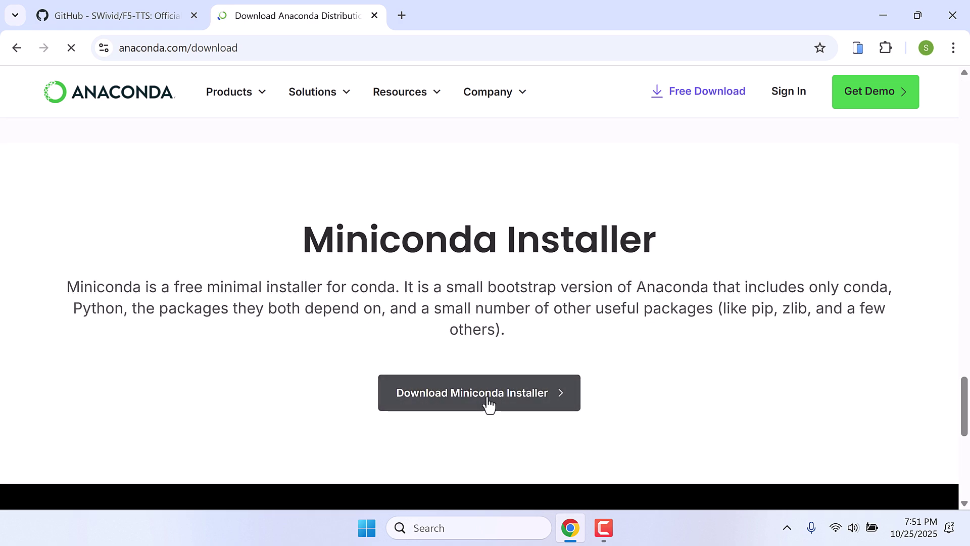
left_click(490, 403)
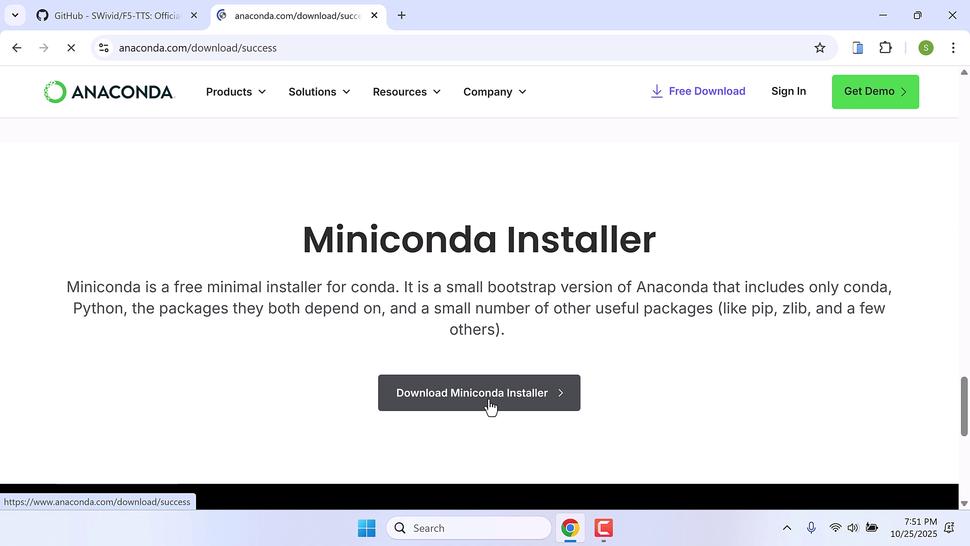
scroll(490, 406, "down", 6)
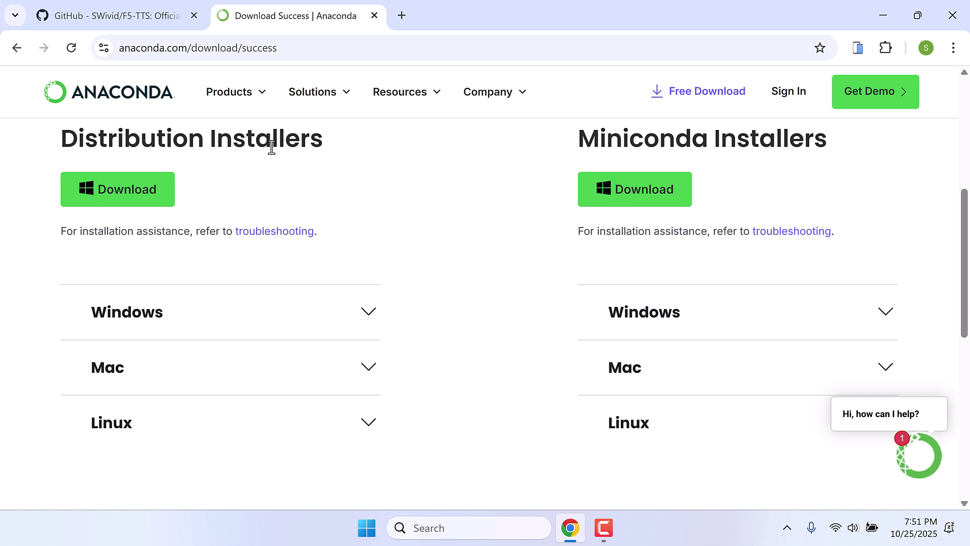
left_click(157, 317)
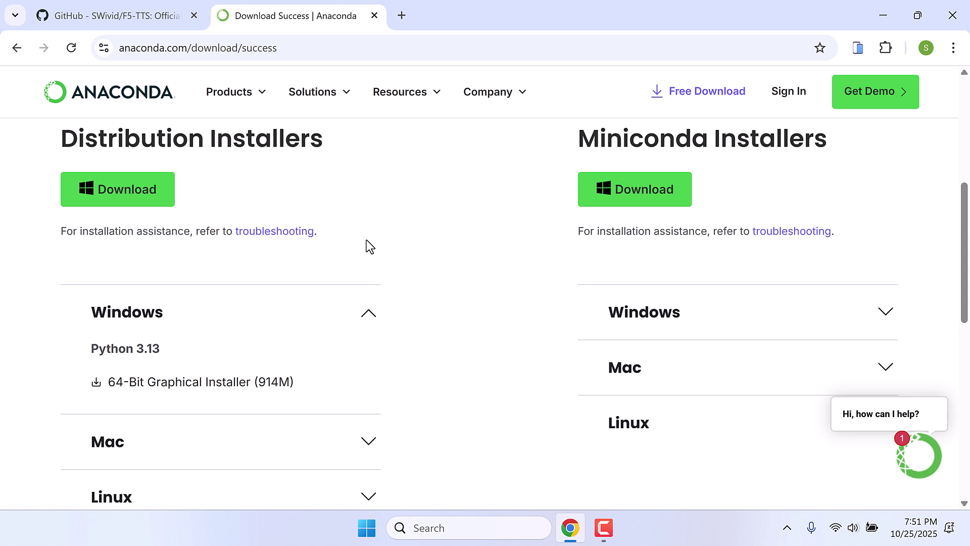
Search Windows for Anaconda Prompt, launch it, and maximize its window.
left_click(369, 529)
type("ana")
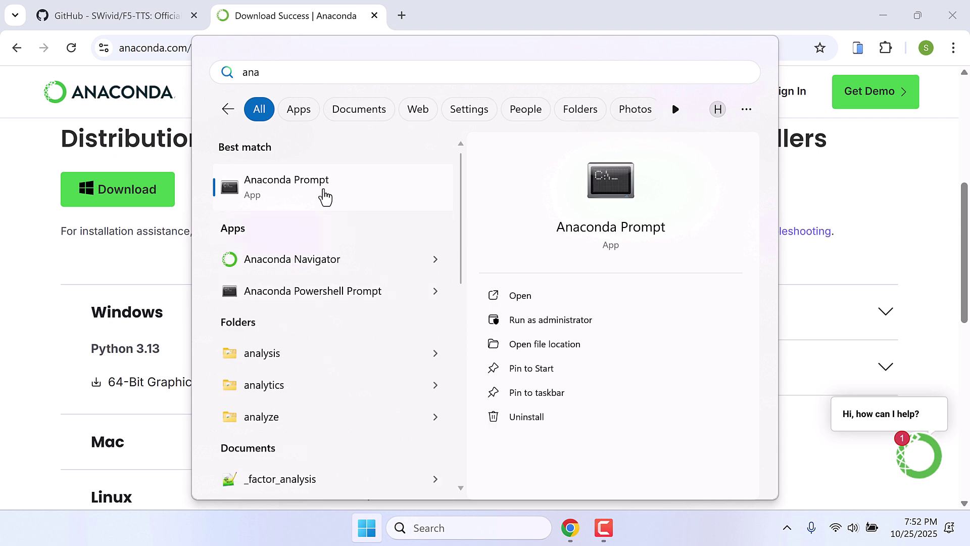
left_click(325, 195)
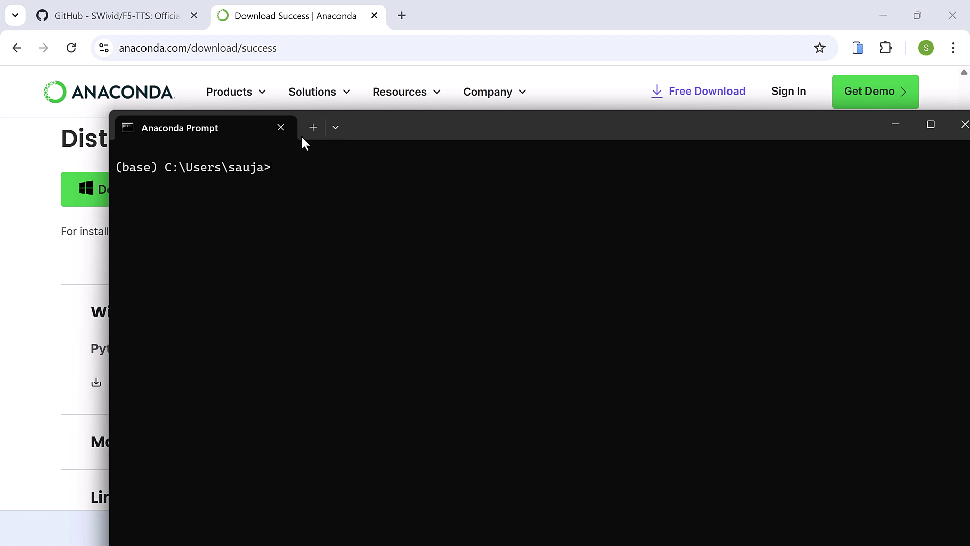
double_click(412, 125)
Create the conda environment f5-tts with python=3.11 using the README command in Anaconda Prompt, accept the package plan, and activate the environment.
left_click(553, 528)
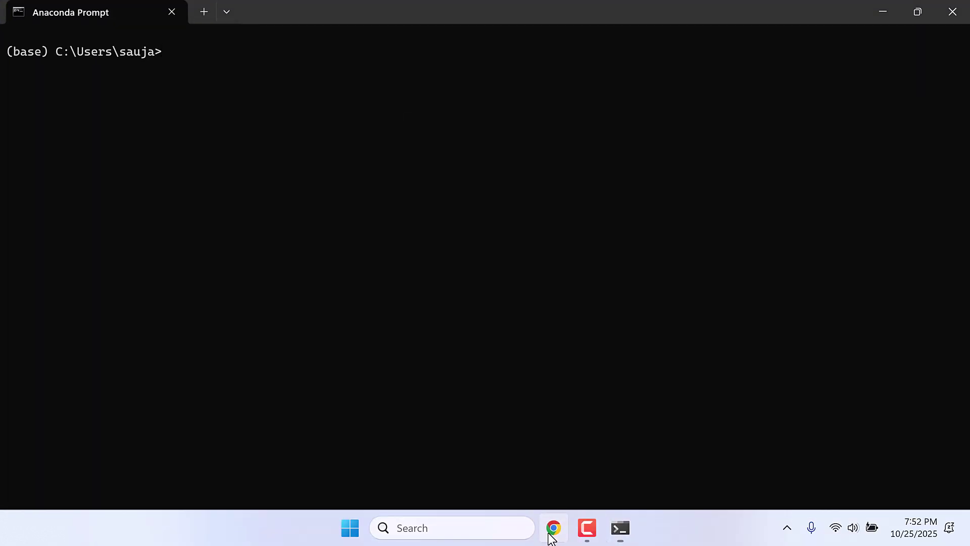
left_click(125, 16)
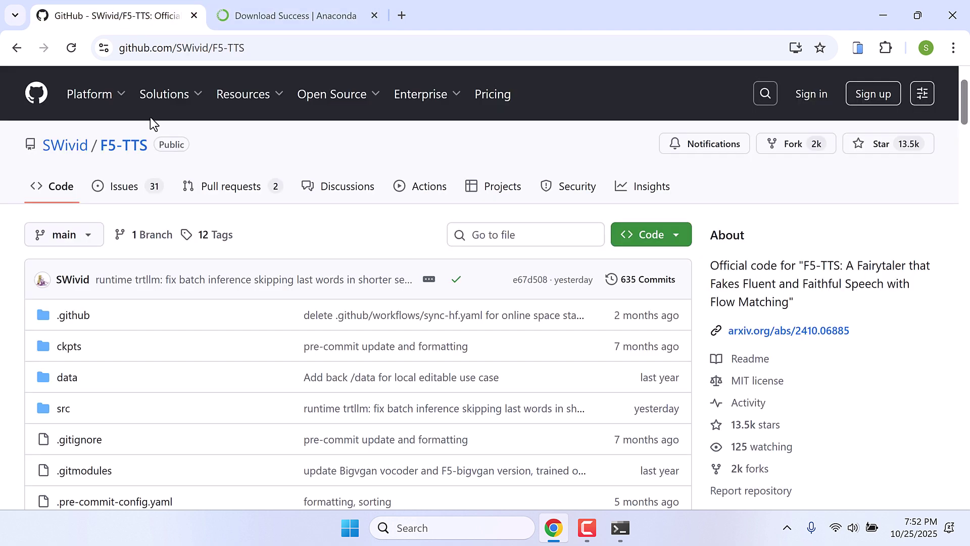
scroll(305, 298, "down", 15)
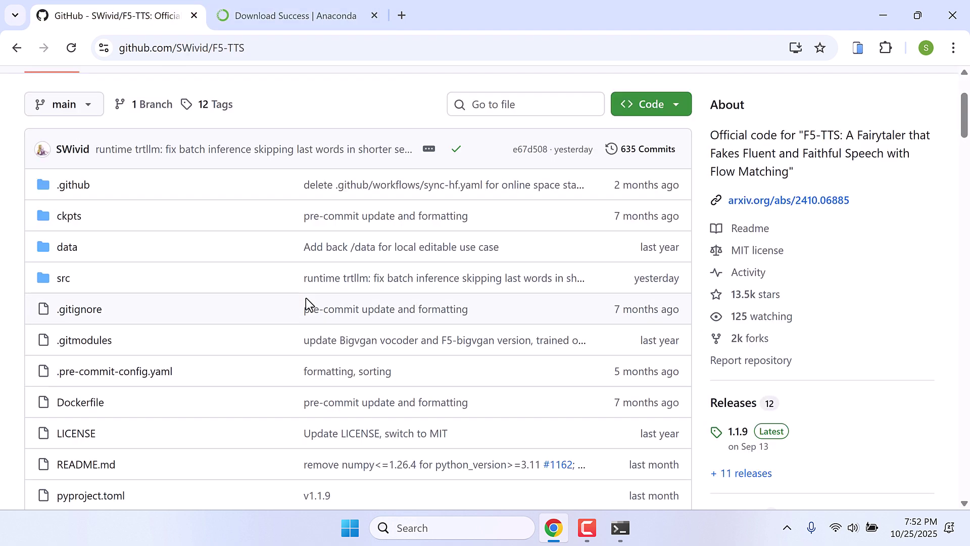
scroll(305, 298, "down", 2)
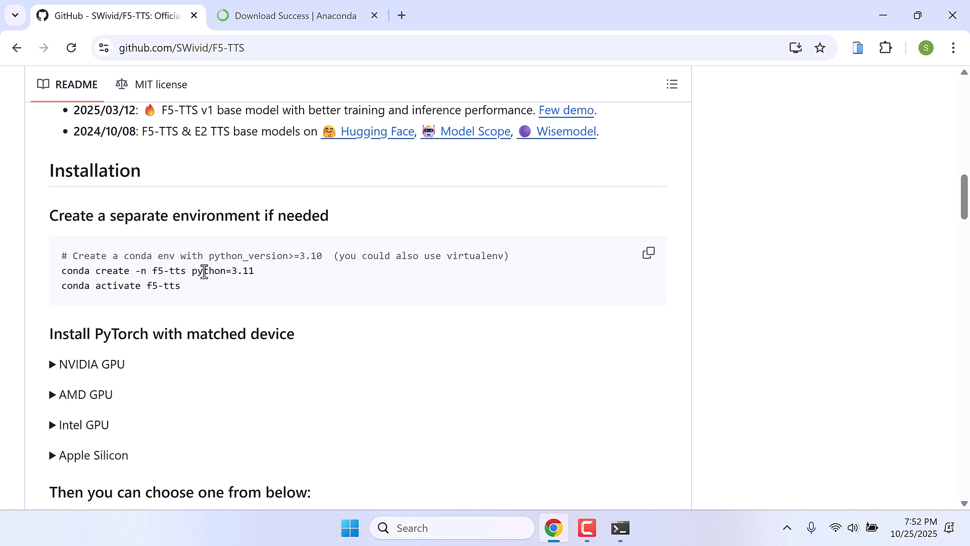
left_click_drag(255, 273, 62, 272)
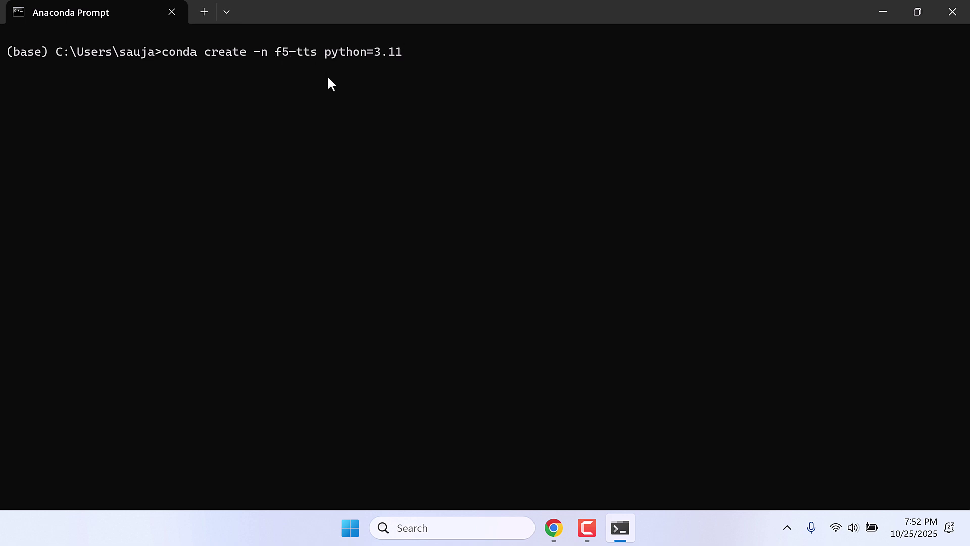
key("Return")
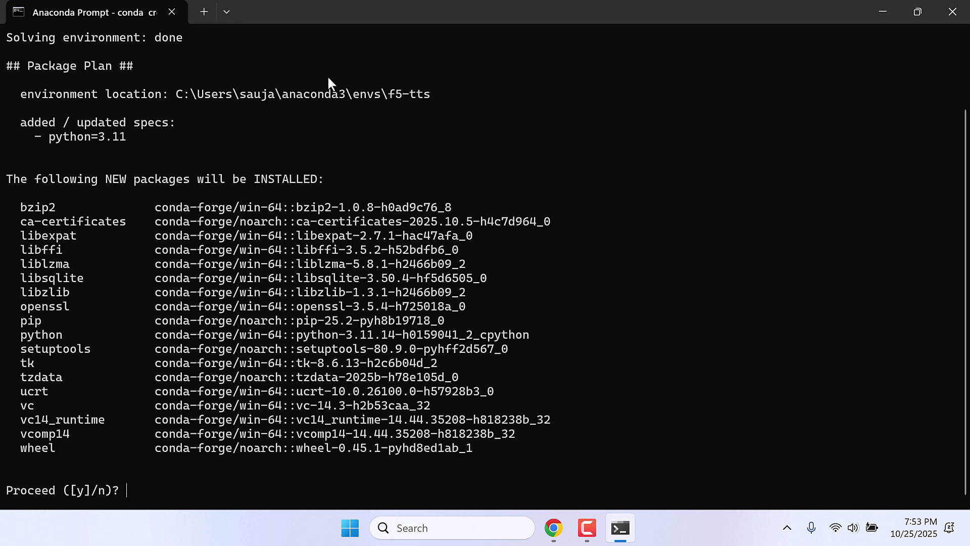
type("y")
key("Return")
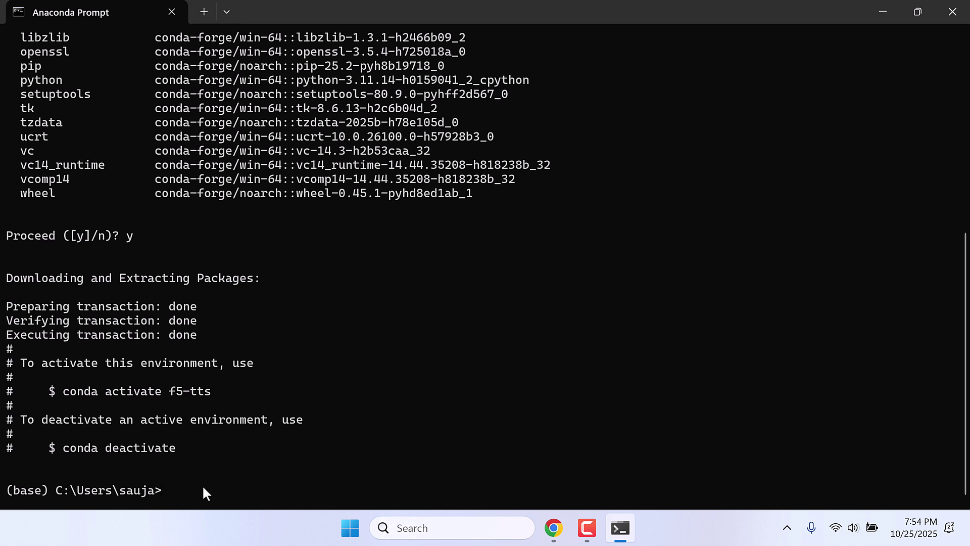
type("conda activate f5-tts")
key("Return")
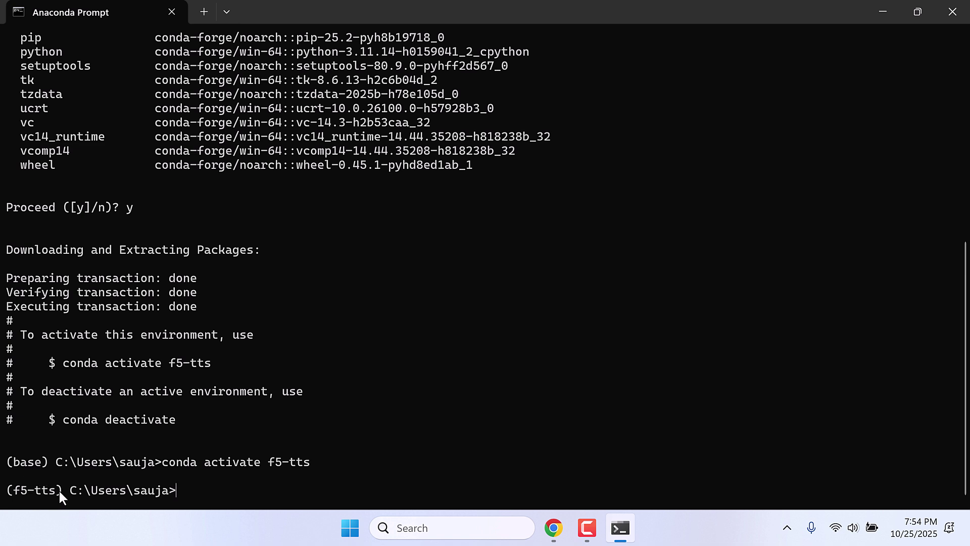
Examine the F5-TTS README's environment activation command and its PyTorch install commands for NVIDIA, AMD, Intel GPU and Apple Silicon.
left_click(553, 527)
left_click(169, 283)
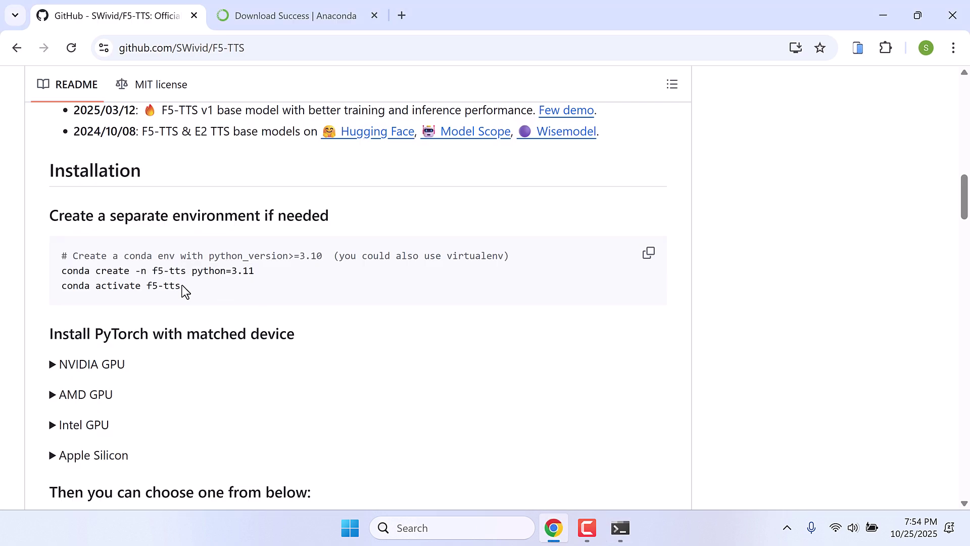
left_click_drag(181, 288, 69, 288)
scroll(68, 286, "down", 3)
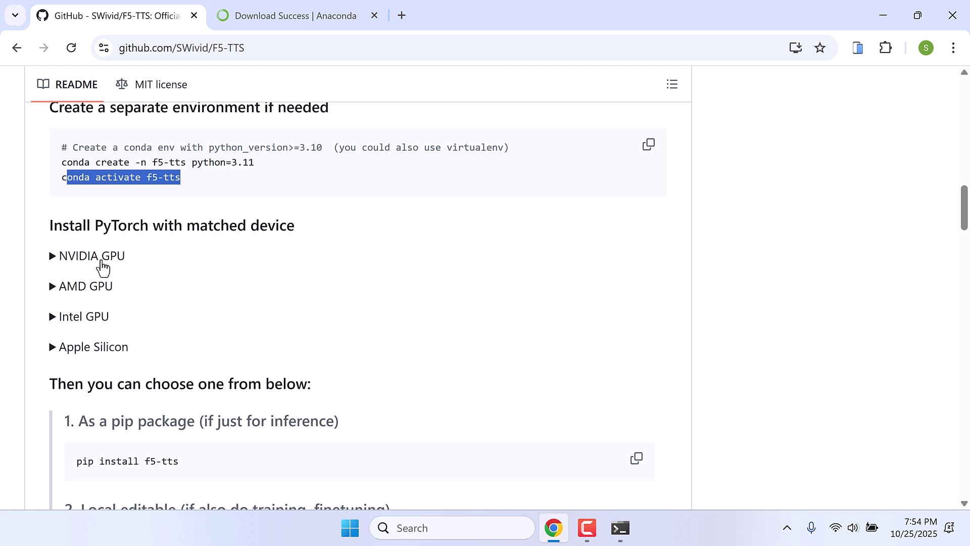
left_click(89, 258)
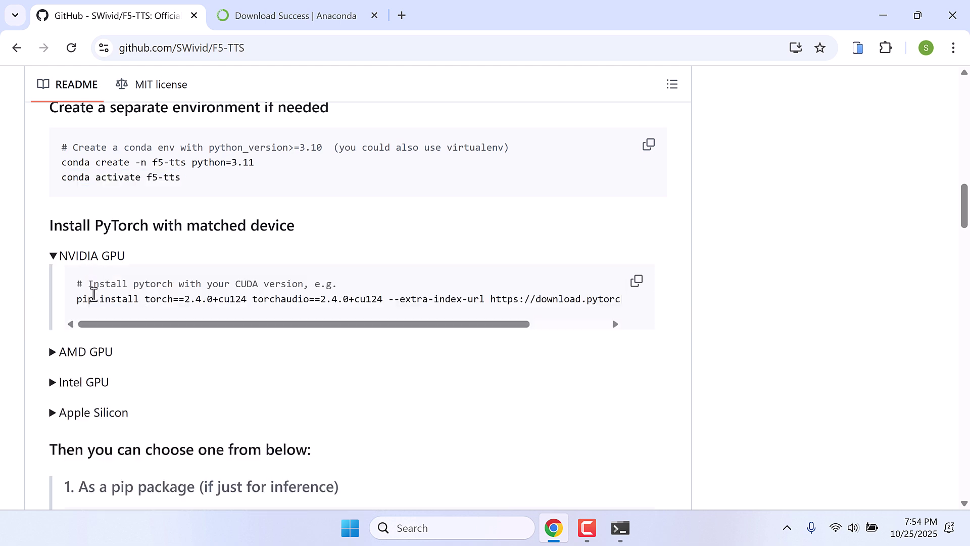
scroll(124, 298, "down", 2)
left_click(63, 292)
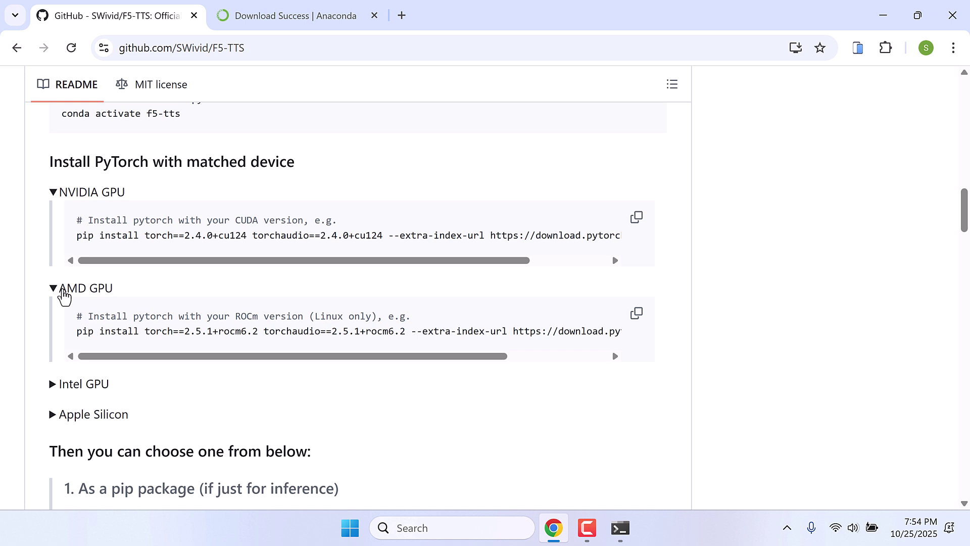
scroll(128, 336, "down", 1)
scroll(129, 336, "down", 2)
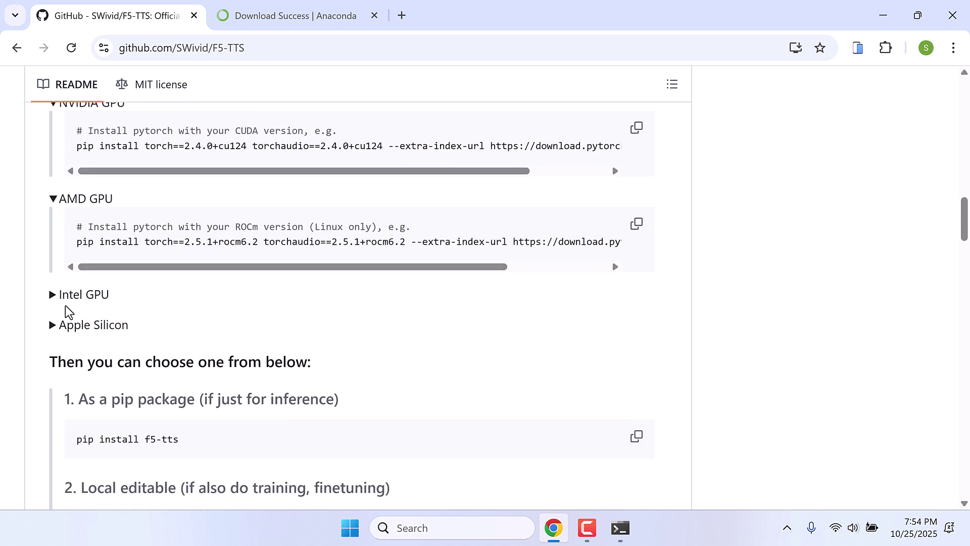
left_click(52, 298)
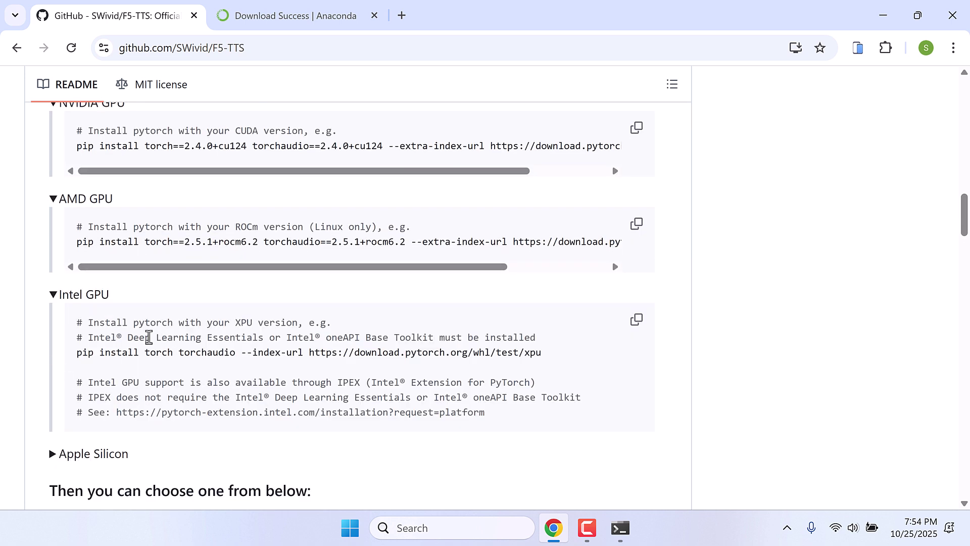
triple_click(71, 356)
scroll(253, 362, "down", 4)
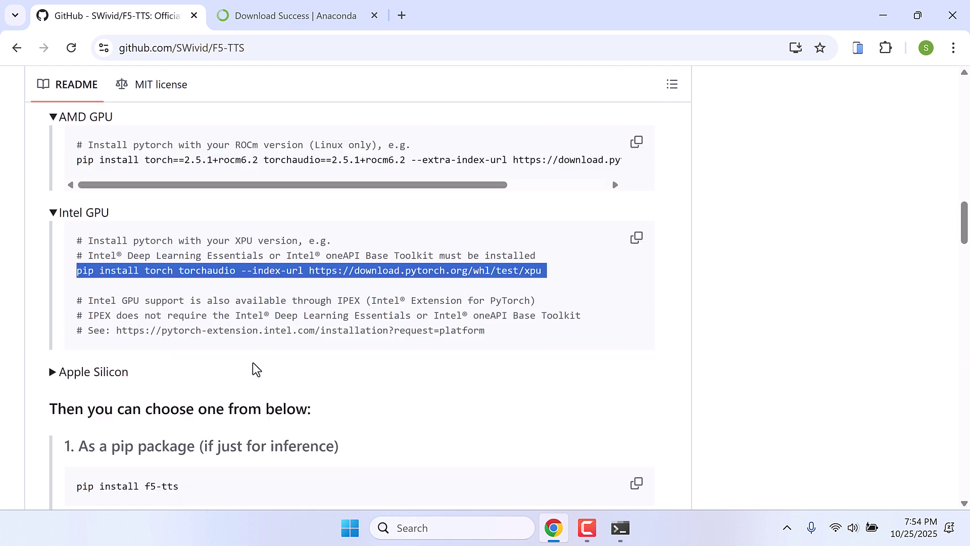
left_click(52, 263)
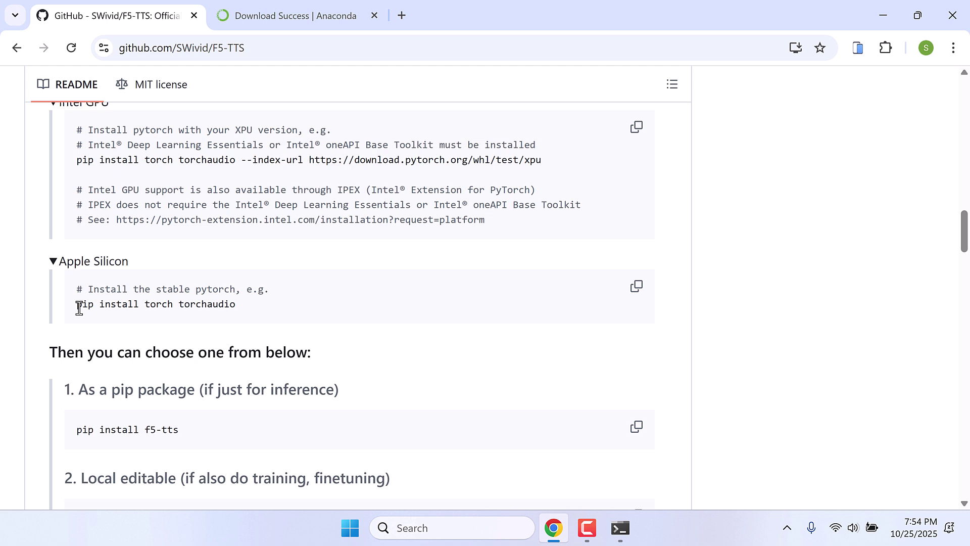
left_click_drag(79, 307, 289, 324)
Copy the README's pip package command and run pip install f5-tts in the f5-tts environment in Anaconda Prompt.
scroll(291, 324, "down", 4)
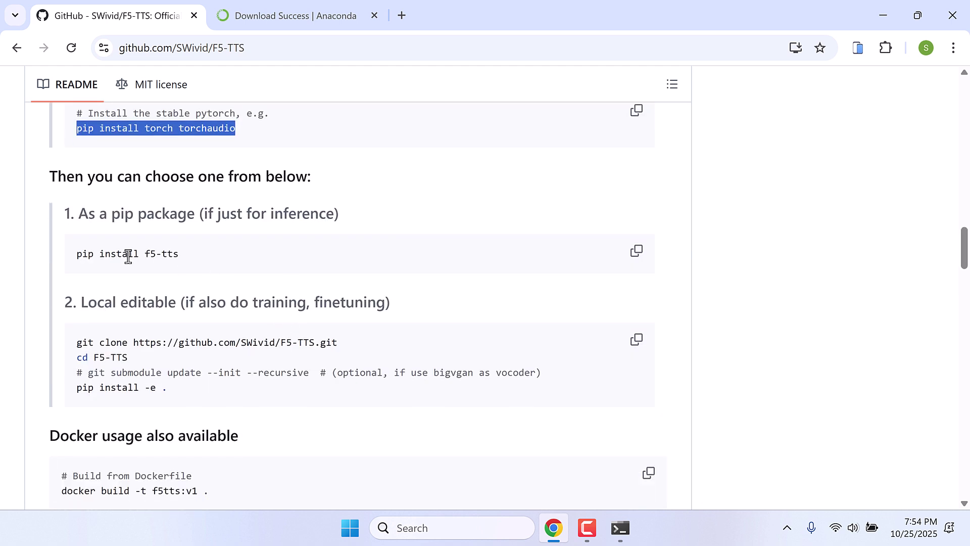
left_click(637, 251)
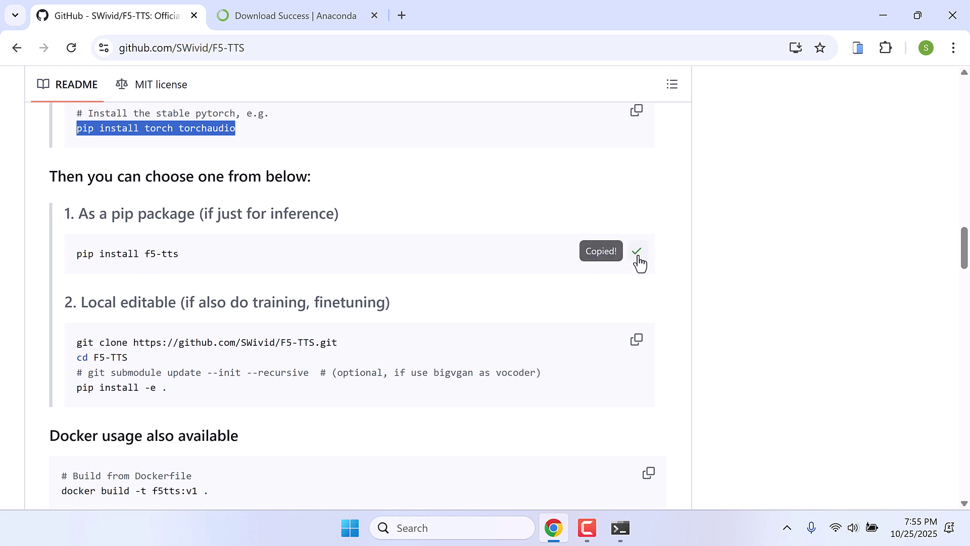
left_click(618, 529)
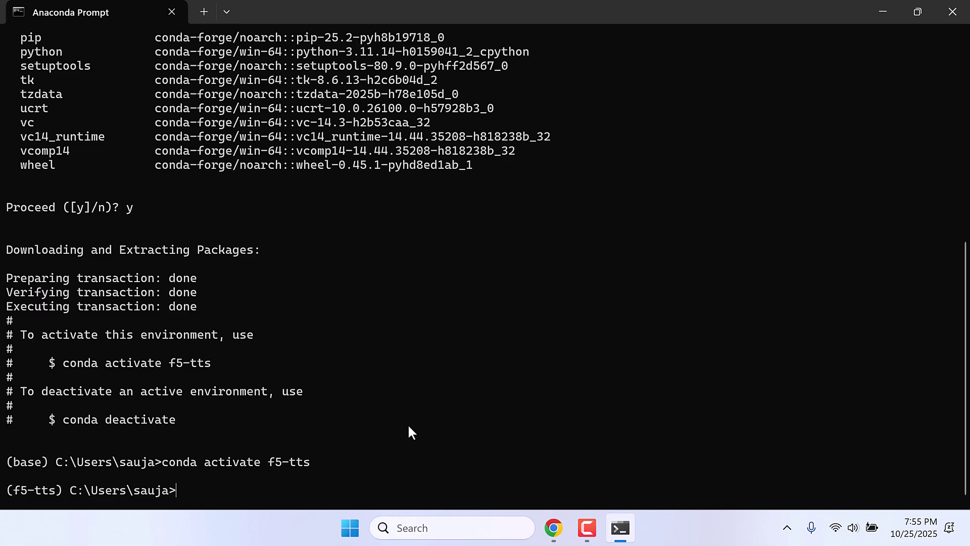
key("ctrl+v")
key("Return")
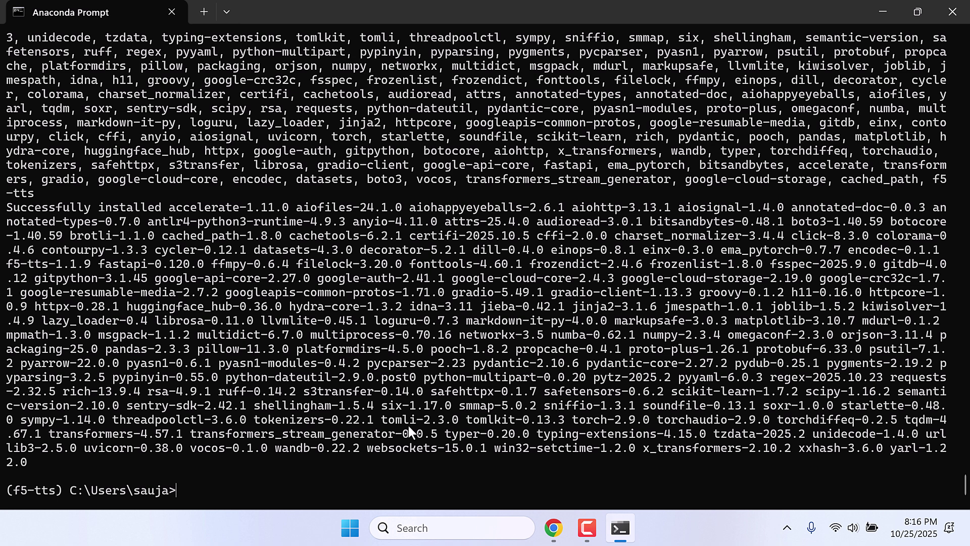
Install FFmpeg in the f5-tts environment with conda install "ffmpeg<8" -c conda-forge and accept the package plan.
type("conda install \"ffm")
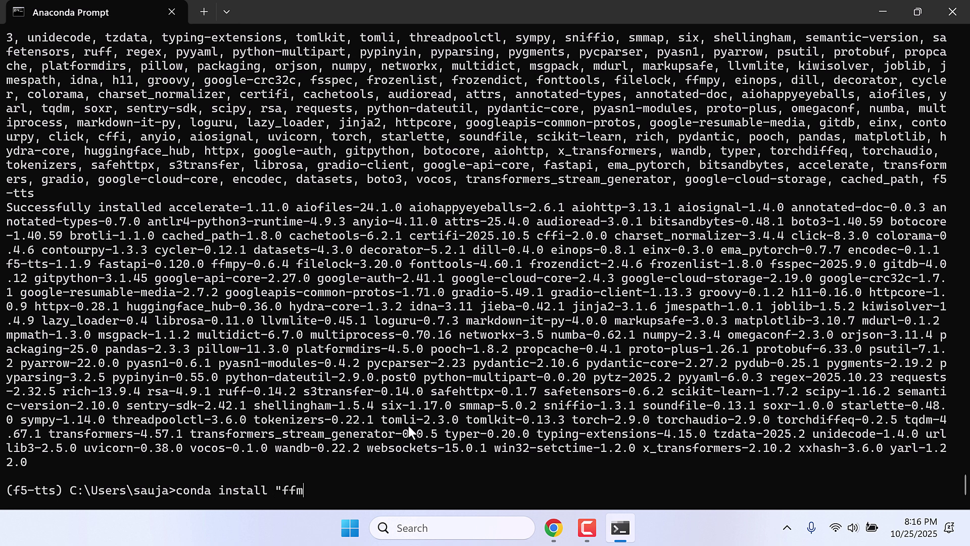
type("peg<8\" -c conda-forge")
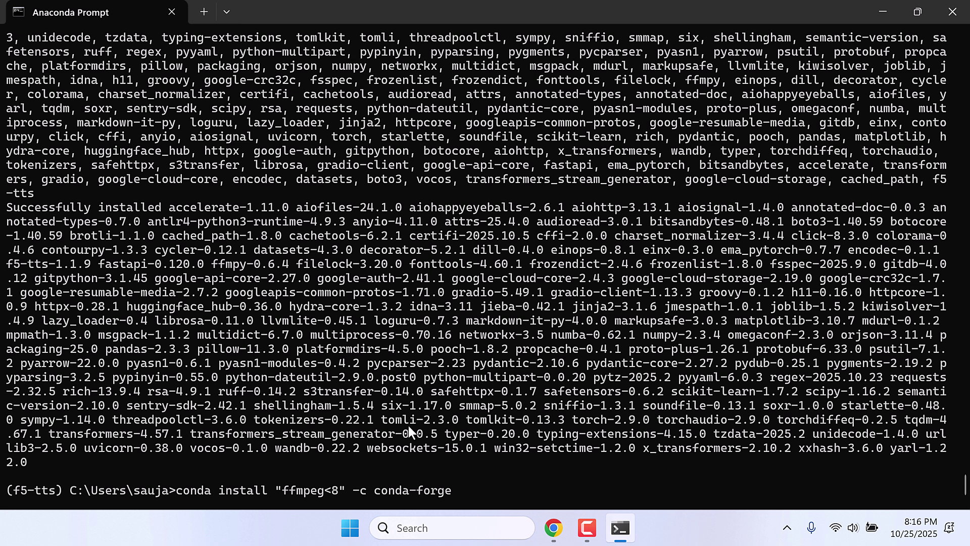
key("Return")
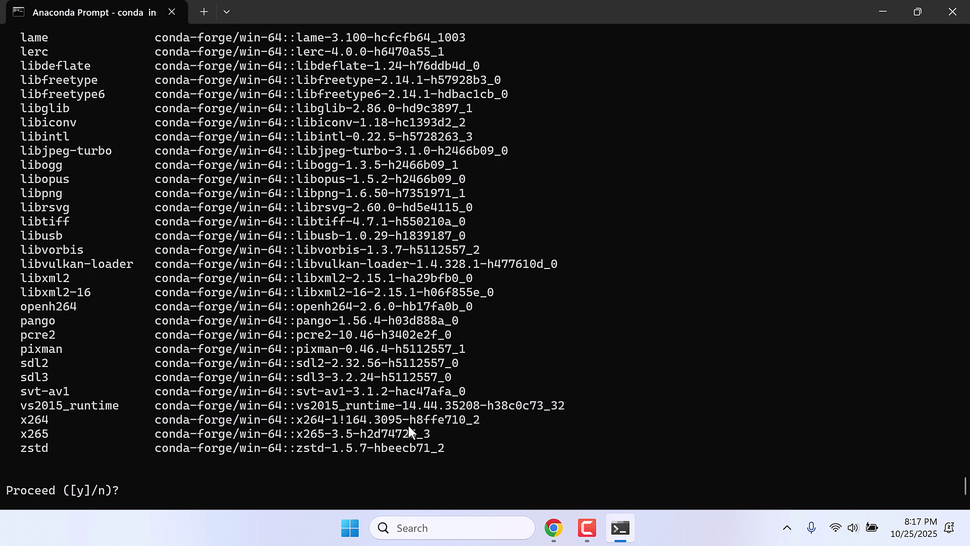
type("y")
key("Return")
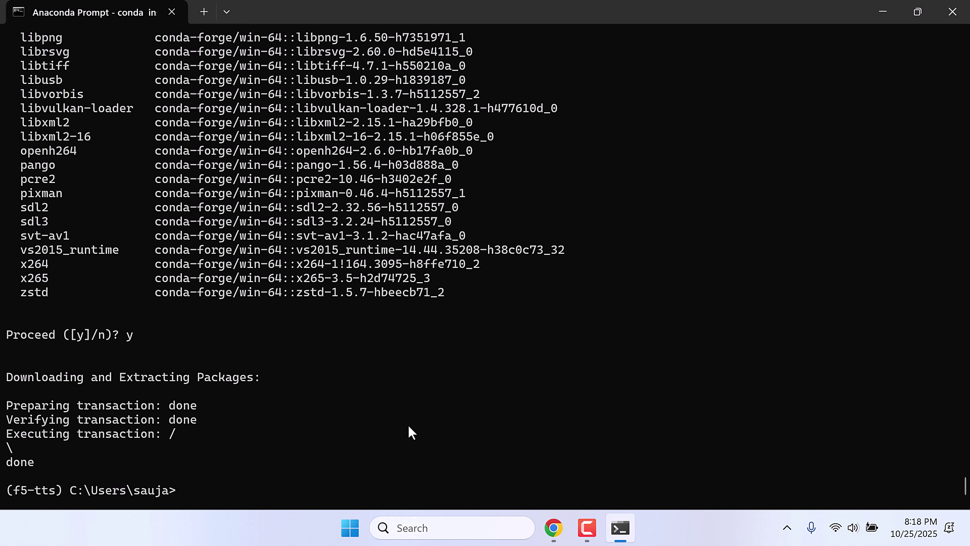
Run pip install torchcodec in the f5-tts environment.
type("pip install torchc")
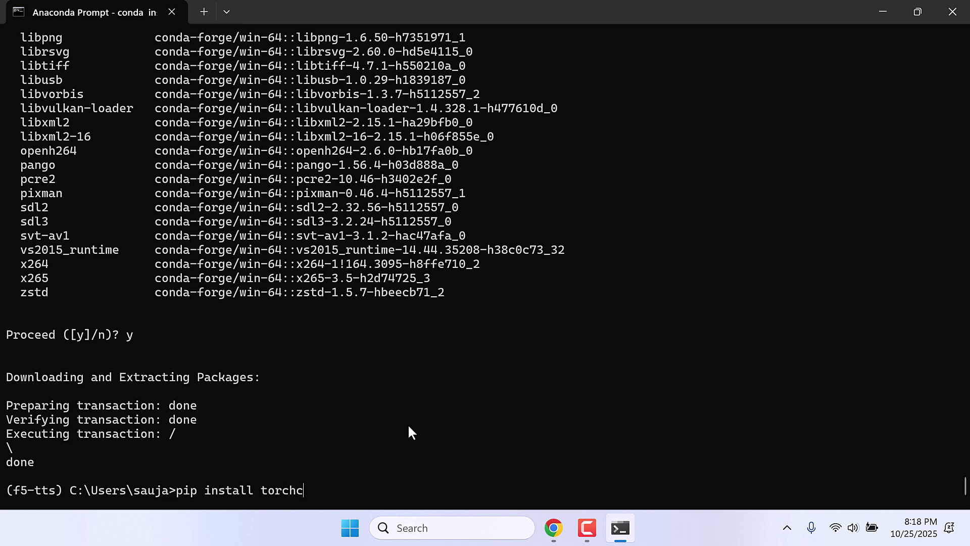
type("odec")
key("Return")
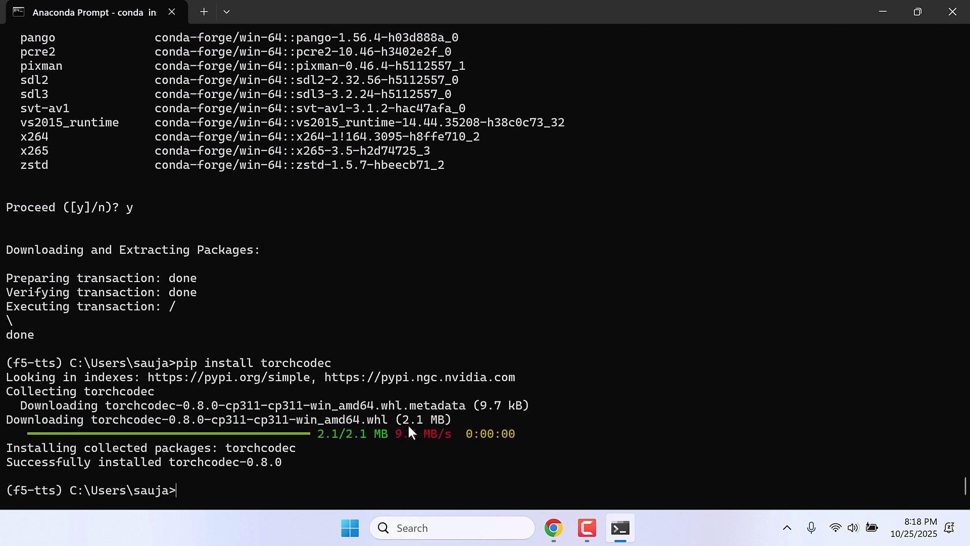
Switch to Chrome, download the F5-TTS GitHub repository as a ZIP, and show F5-TTS-main.zip in its download folder.
left_click(554, 527)
scroll(403, 174, "up", 20)
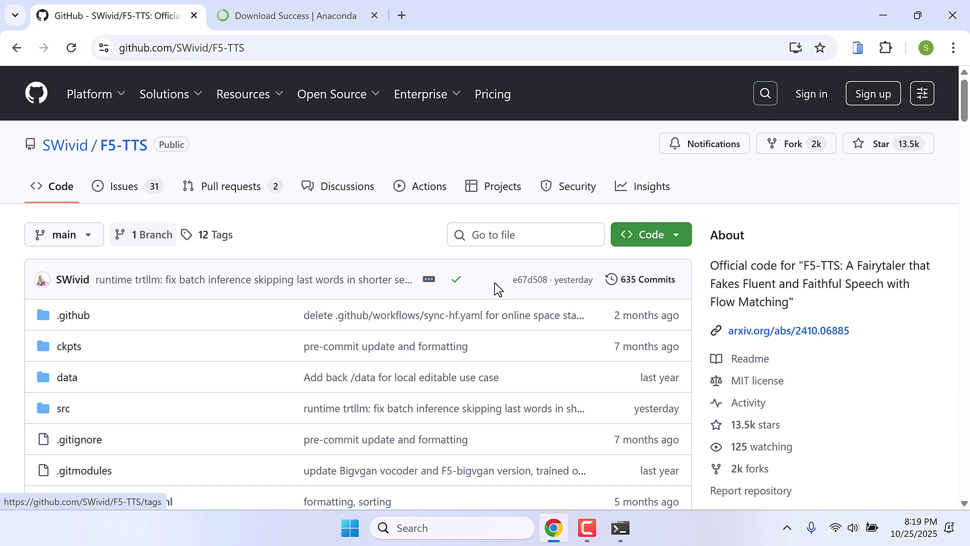
left_click(670, 244)
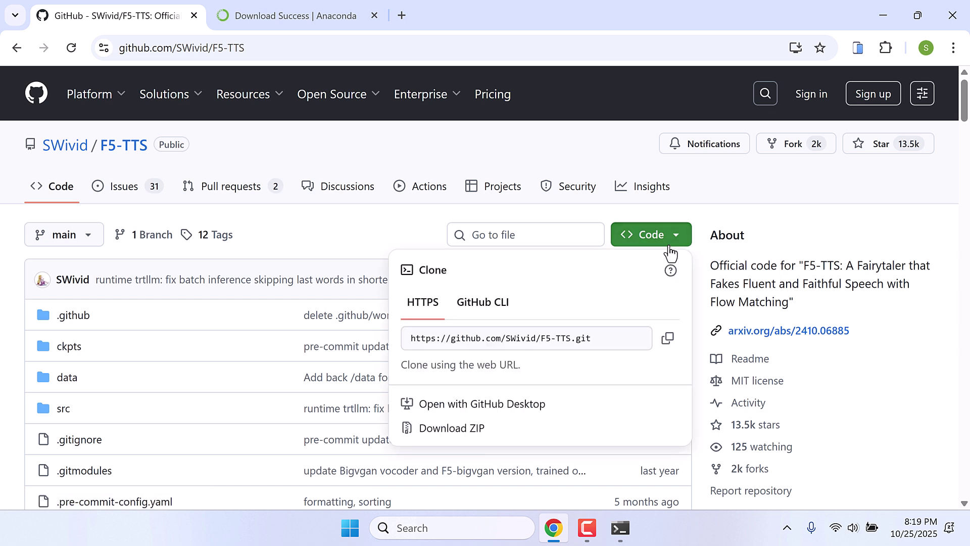
left_click(465, 429)
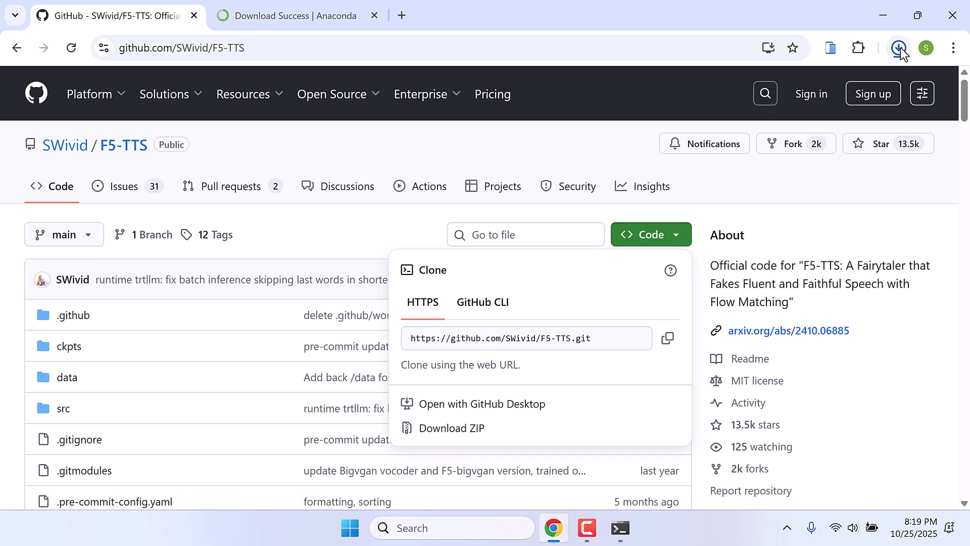
left_click(900, 48)
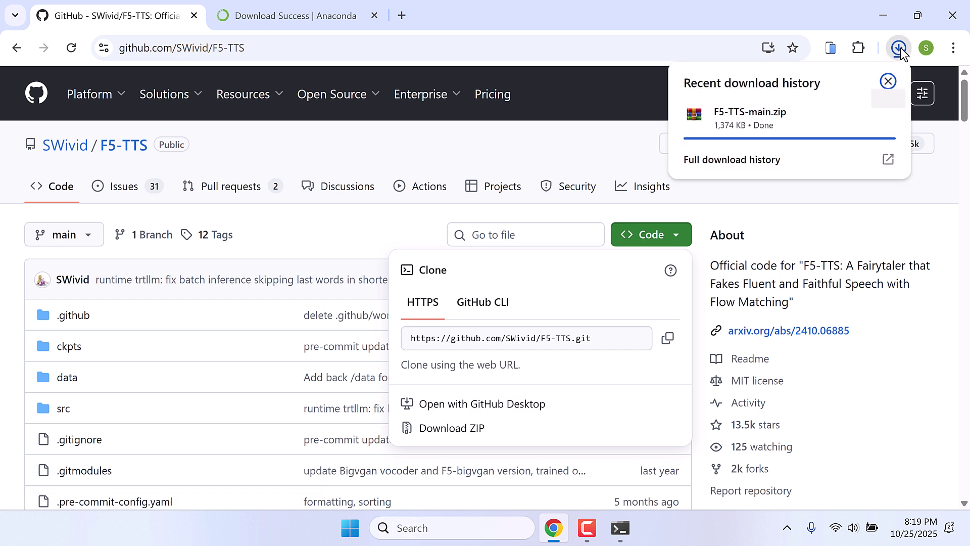
left_click(792, 163)
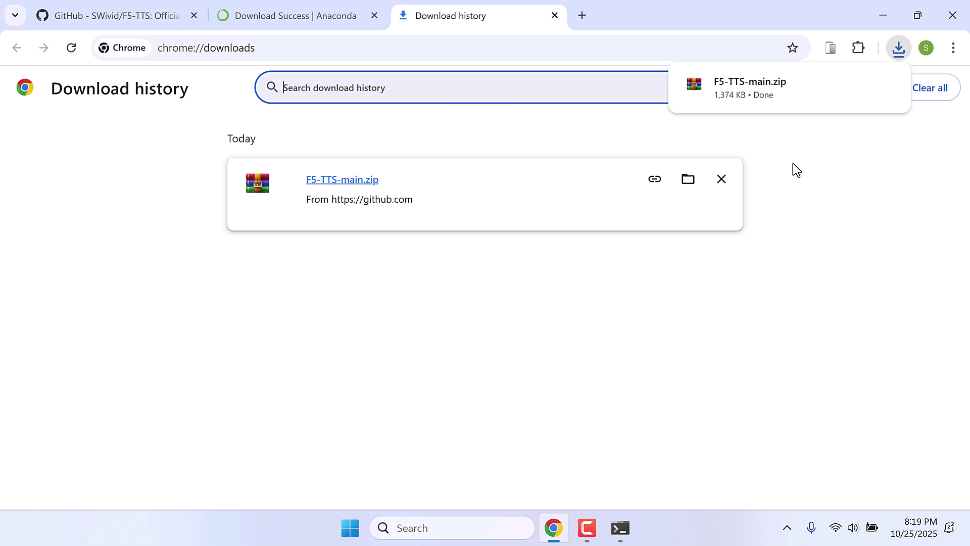
left_click(690, 189)
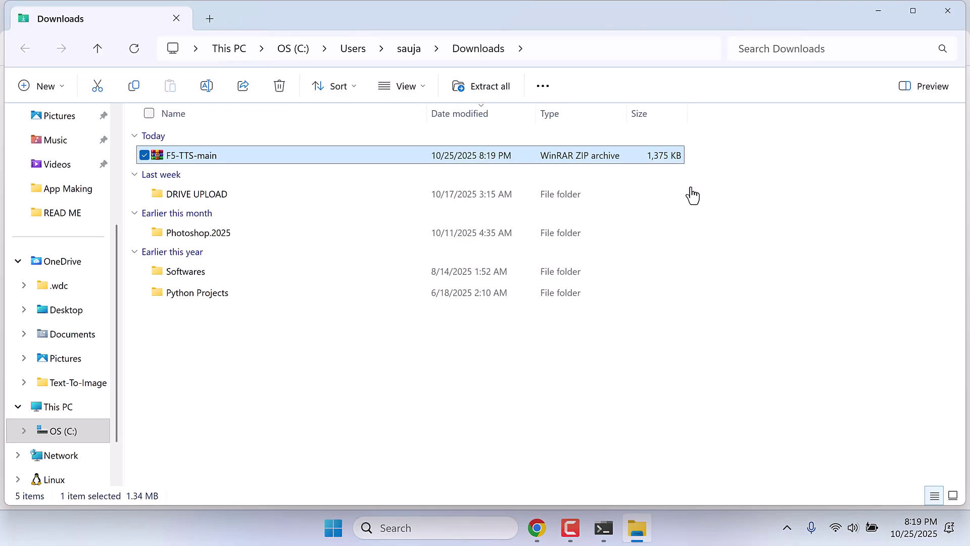
Open the F5-TTS-main archive in WinRAR, close the File Explorer and Chrome windows, and extract the F5-TTS-main folder to the desktop.
double_click(207, 156)
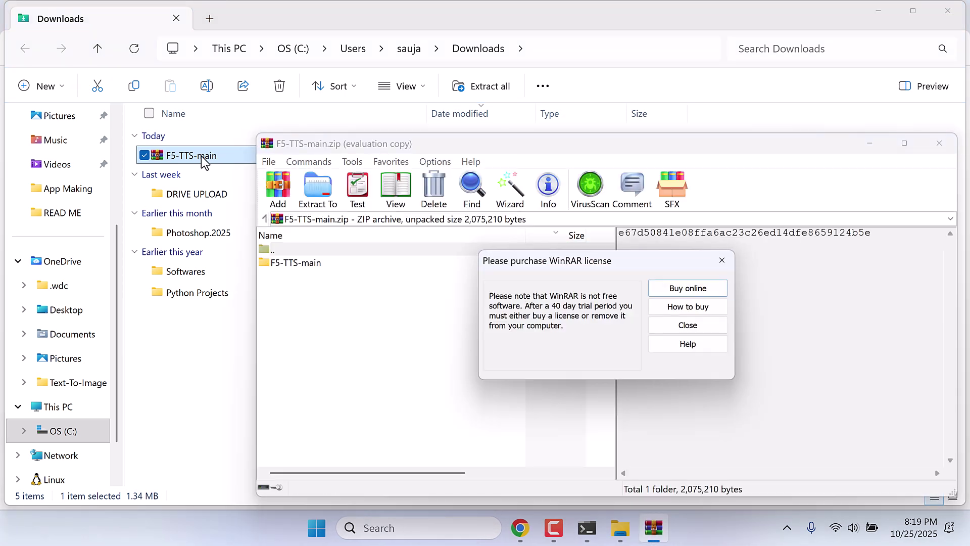
left_click(705, 326)
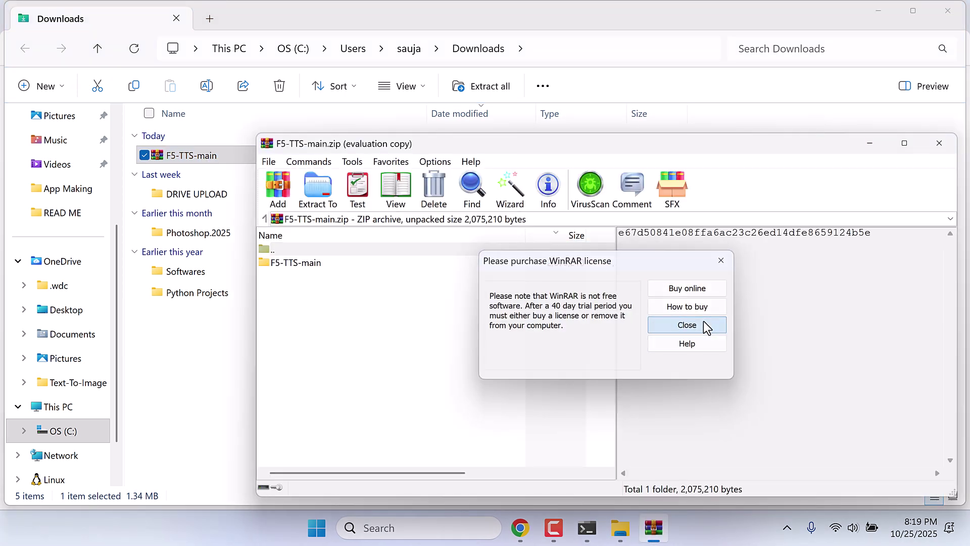
left_click(949, 13)
left_click(950, 13)
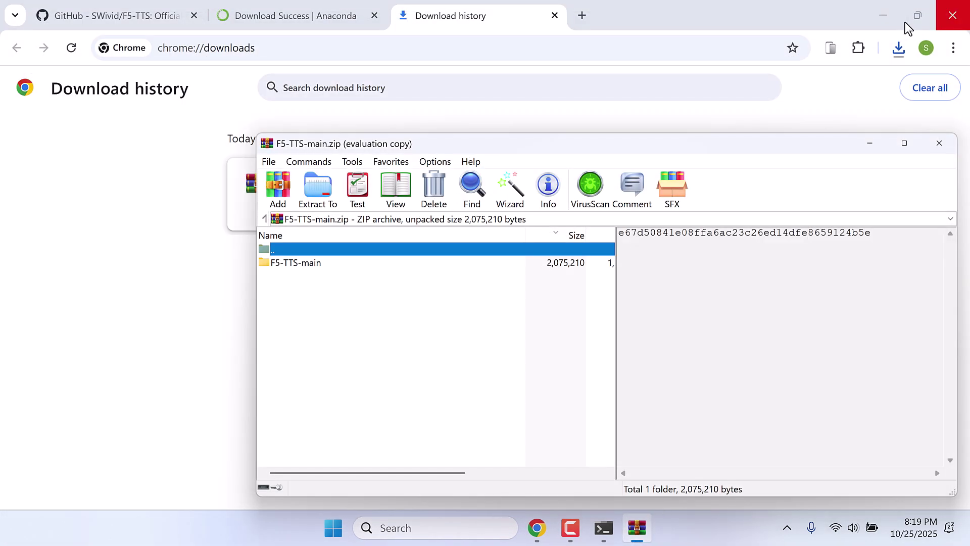
left_click(951, 14)
left_click(948, 14)
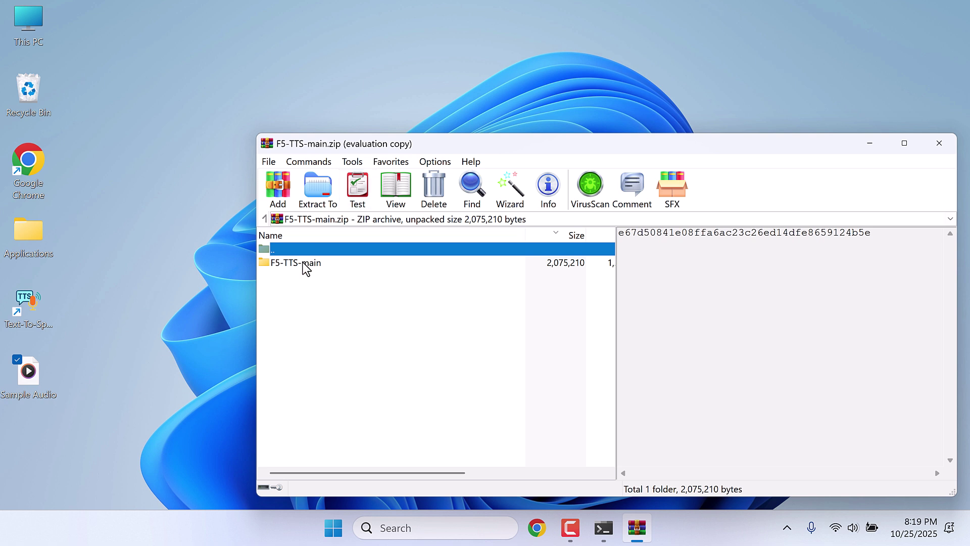
left_click_drag(304, 263, 144, 147)
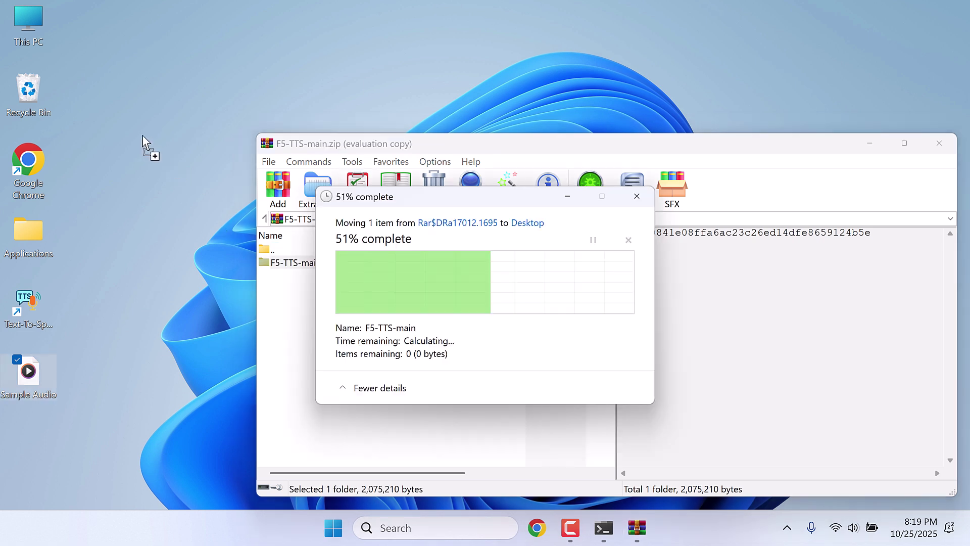
left_click(939, 143)
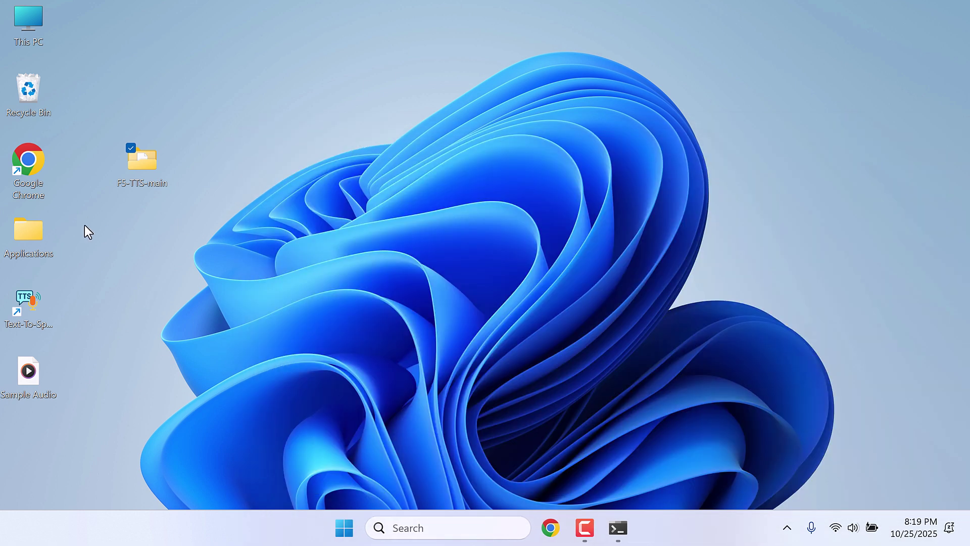
Open the desktop folder F5-TTS-main\src\f5_tts, copy its address, and change to that directory with cd in Anaconda Prompt.
double_click(140, 171)
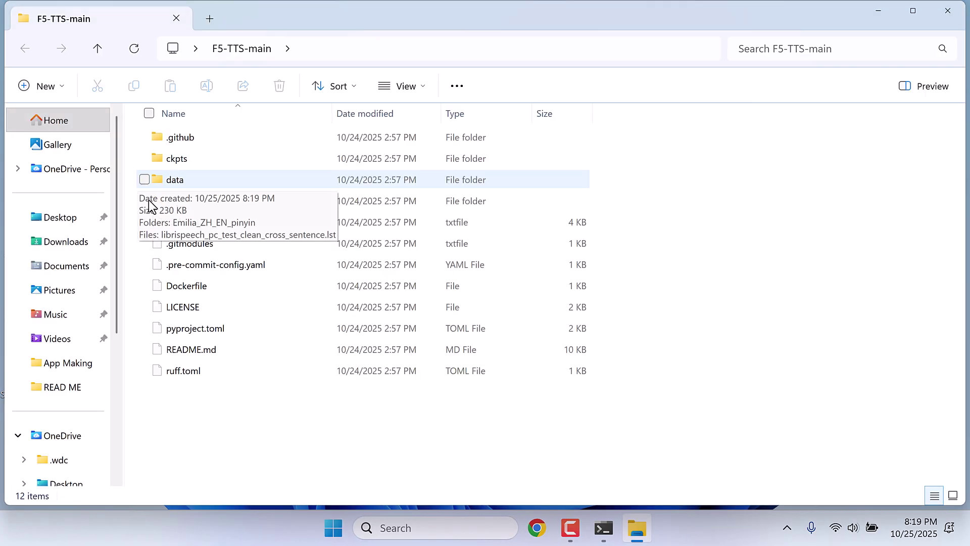
double_click(185, 201)
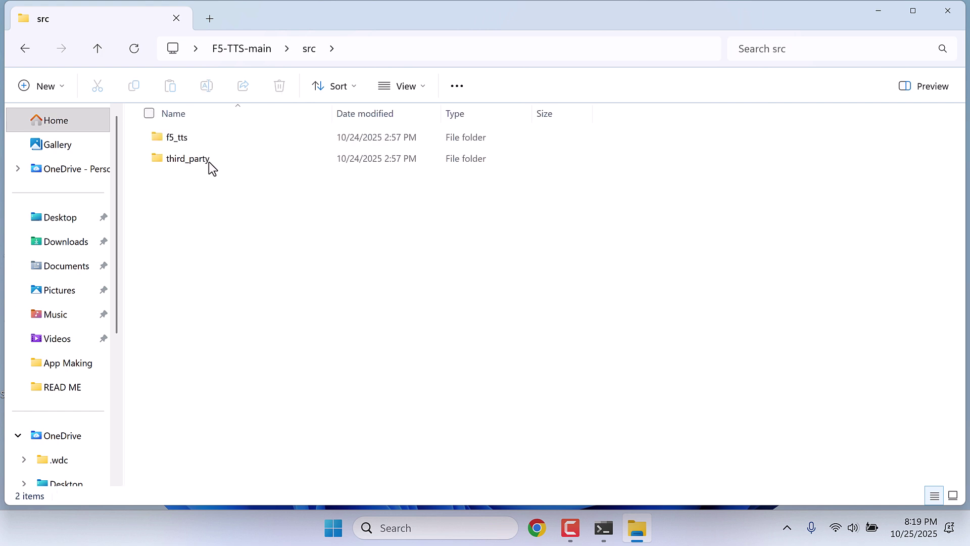
double_click(185, 138)
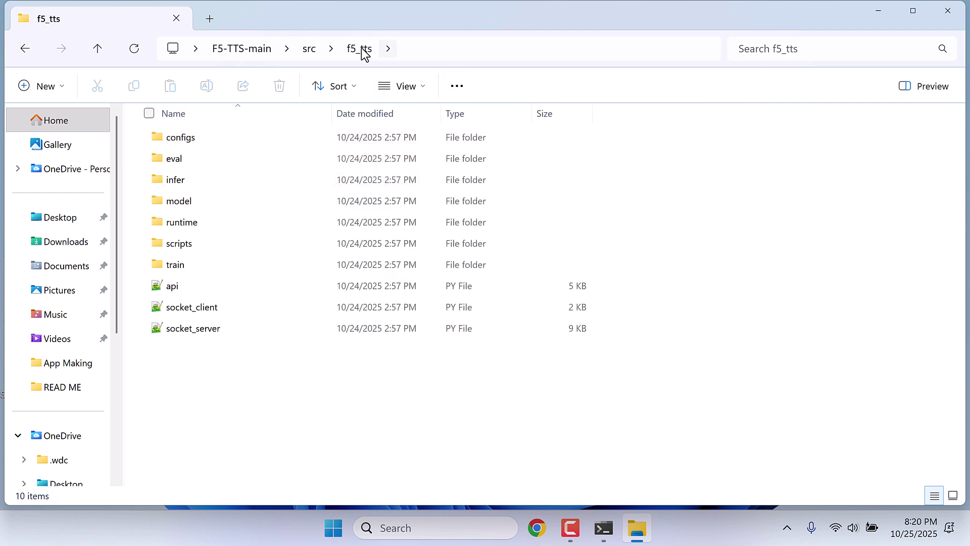
right_click(407, 44)
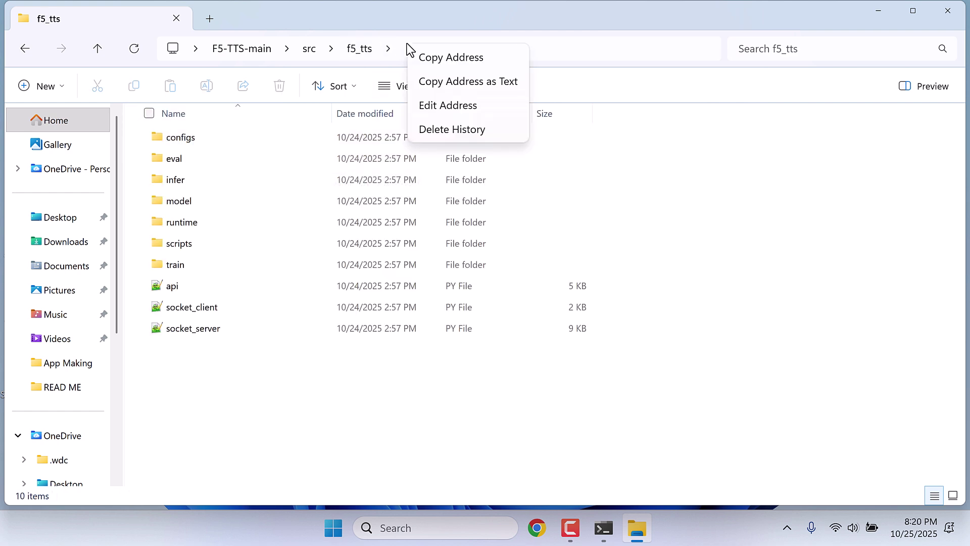
left_click(435, 59)
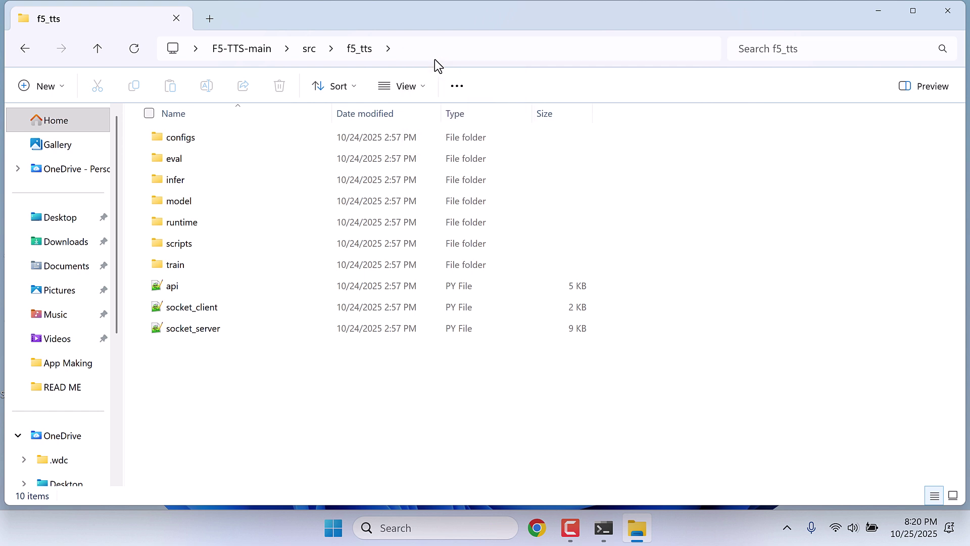
left_click(605, 527)
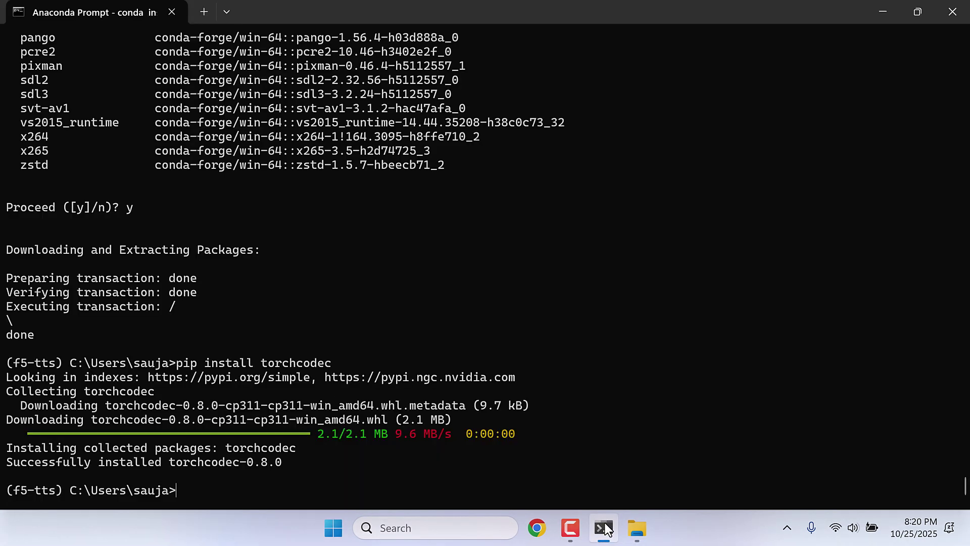
type("cd")
type("C:\\Users\\sauja\\OneDrive\\Desktop\\F5-TTS-main\\src\\f5_tts")
key("Return")
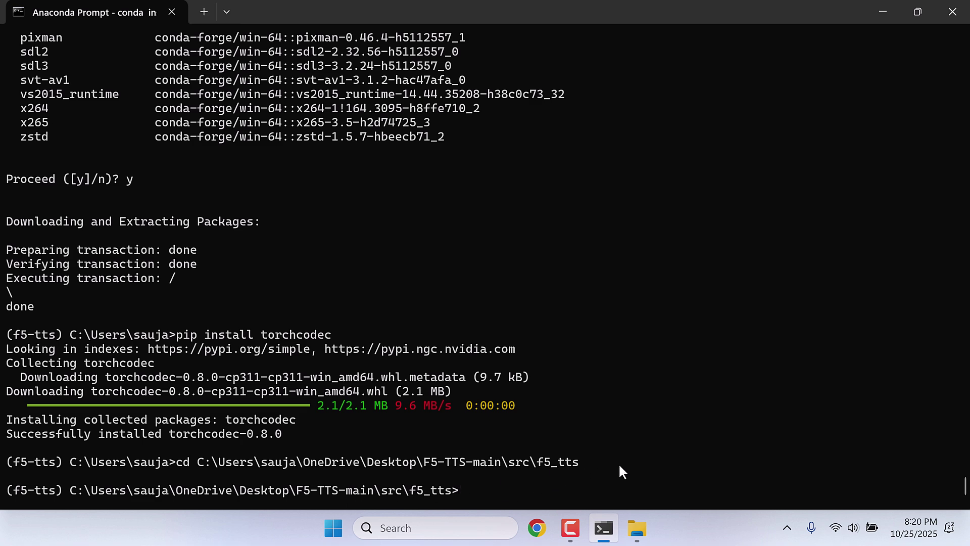
Copy the address of the infer folder inside f5_tts, cd to it in Anaconda Prompt, and clear the screen with cls.
left_click(638, 527)
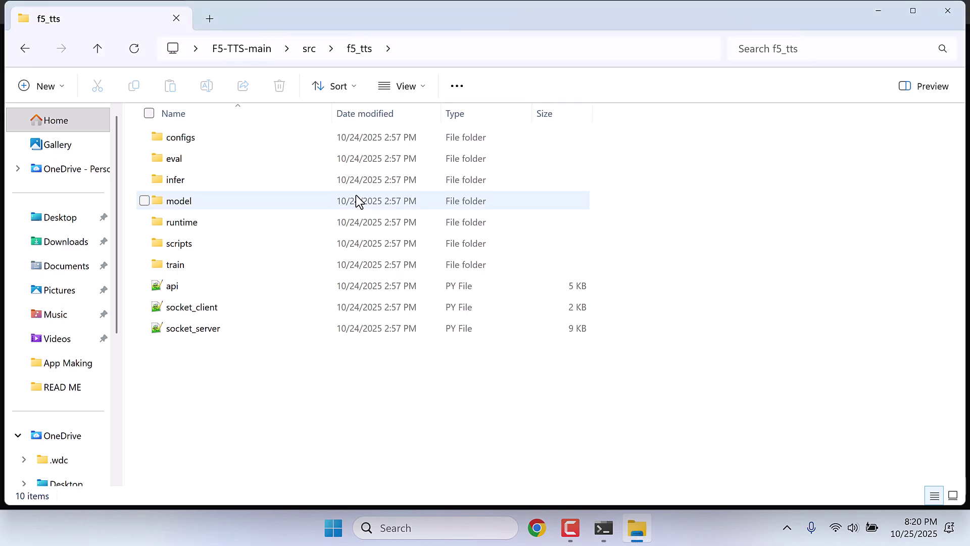
left_click(190, 179)
double_click(190, 179)
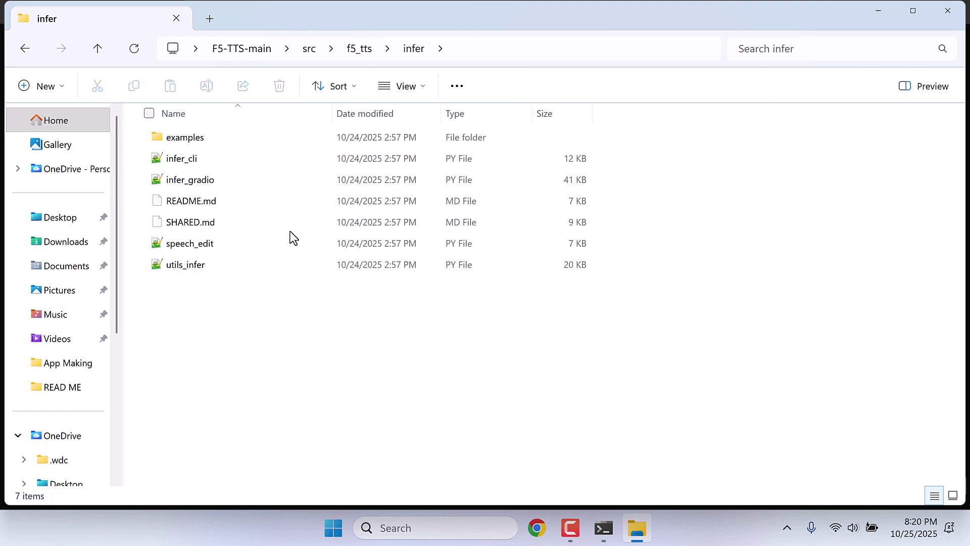
right_click(511, 51)
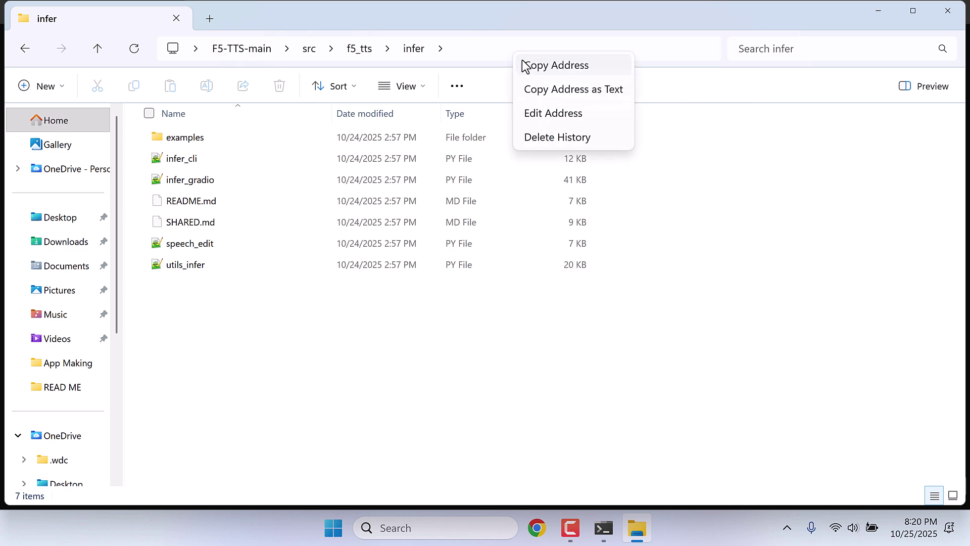
left_click(522, 61)
left_click(603, 528)
type("cd")
key("ctrl+v")
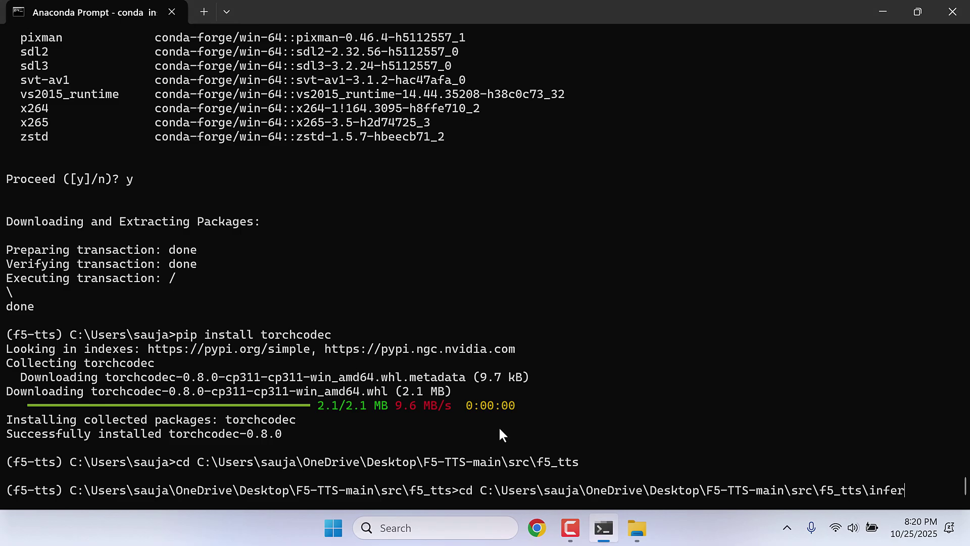
key("Return")
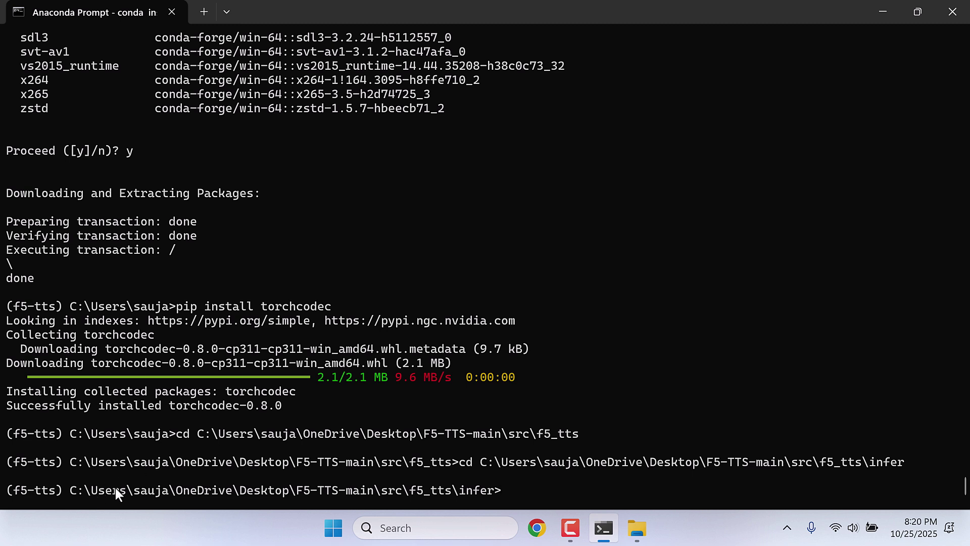
type("cls")
key("Return")
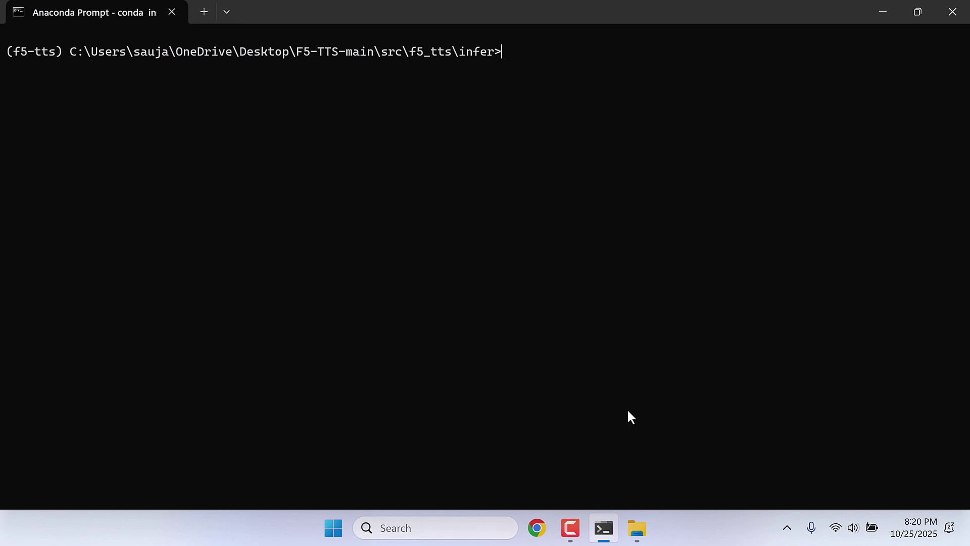
Check the infer folder for the infer_gradio script and run python infer_gradio.py in Anaconda Prompt.
left_click(635, 526)
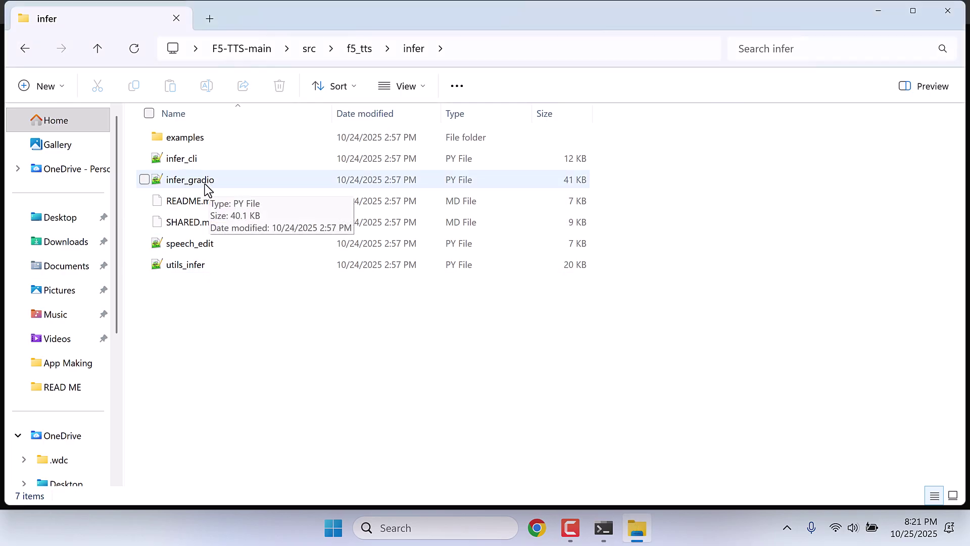
left_click(604, 527)
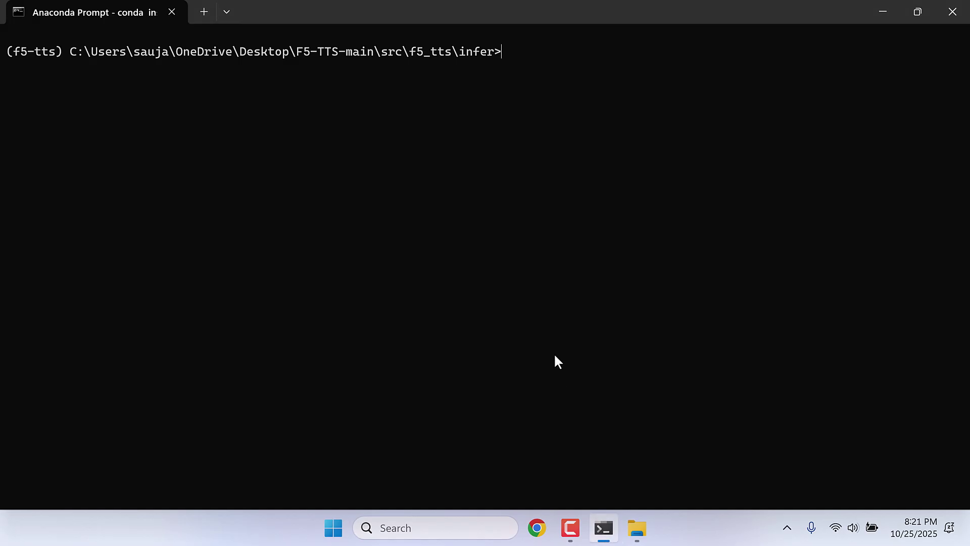
type("python infer_gradi")
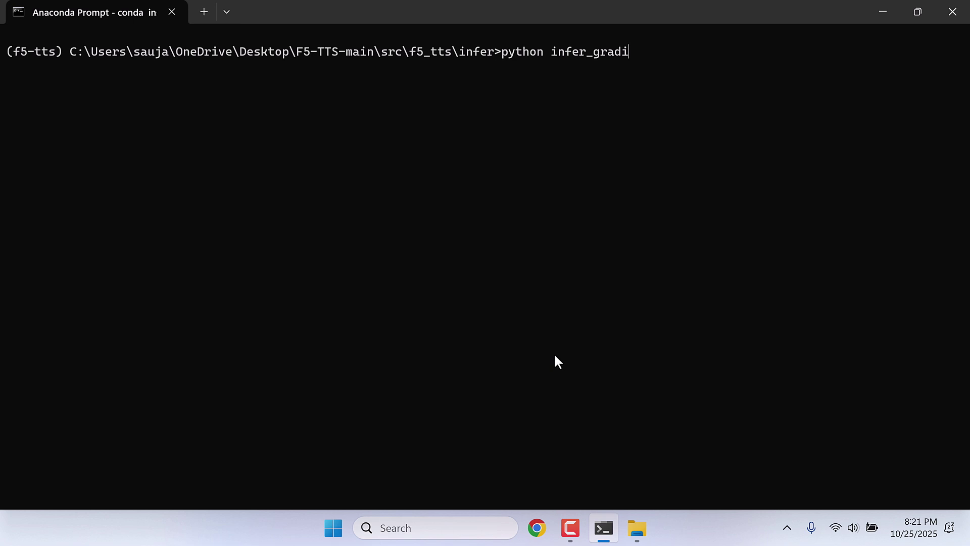
type("o.py")
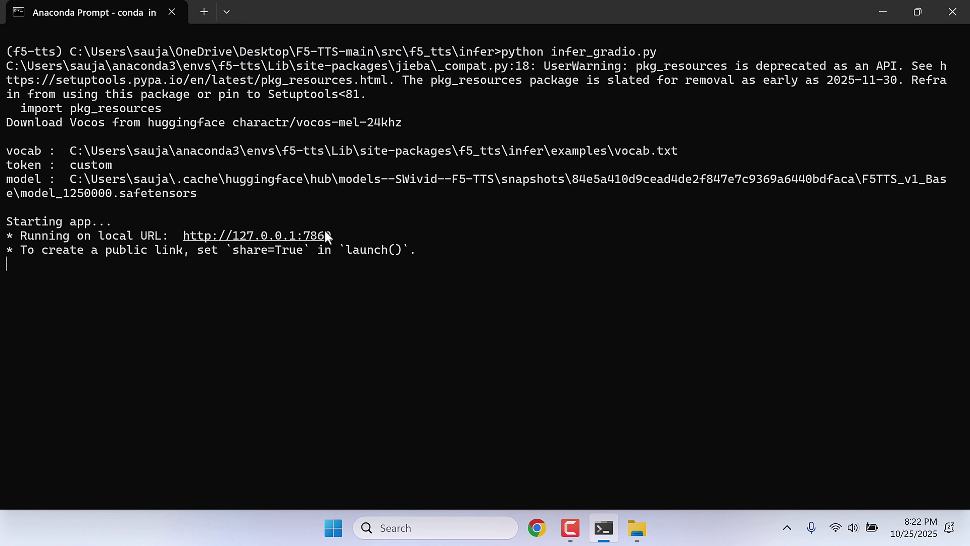
left_click_drag(338, 236, 264, 236)
left_click_drag(190, 236, 182, 235)
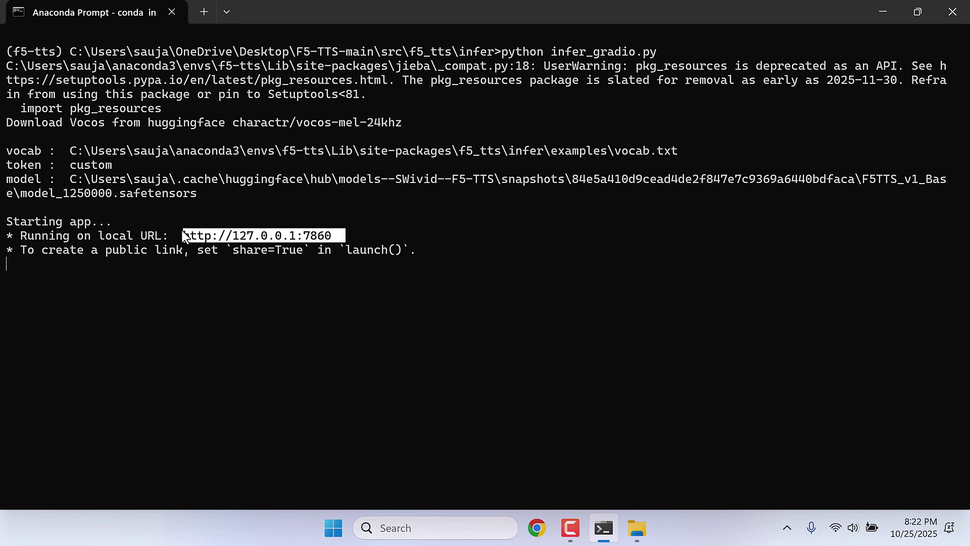
key("ctrl+c")
left_click(536, 525)
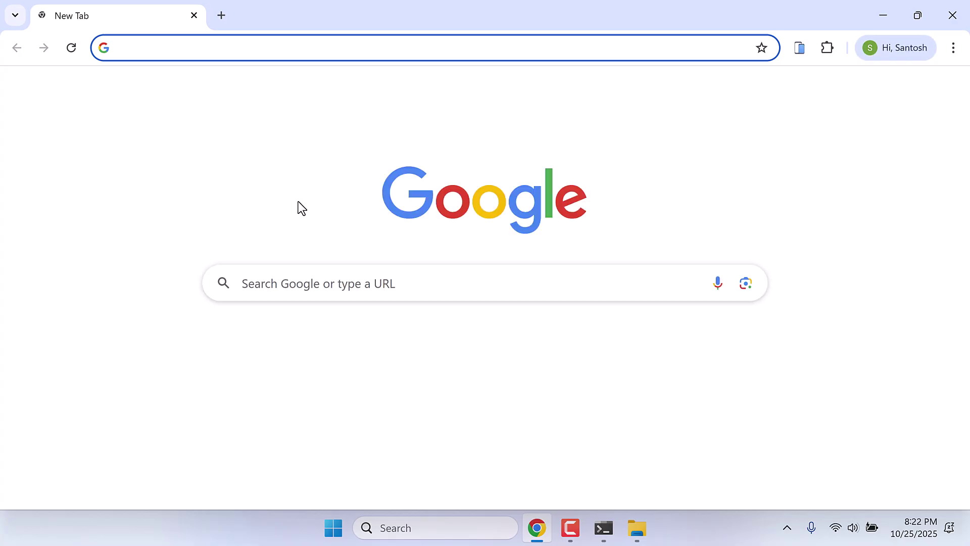
key("ctrl+v")
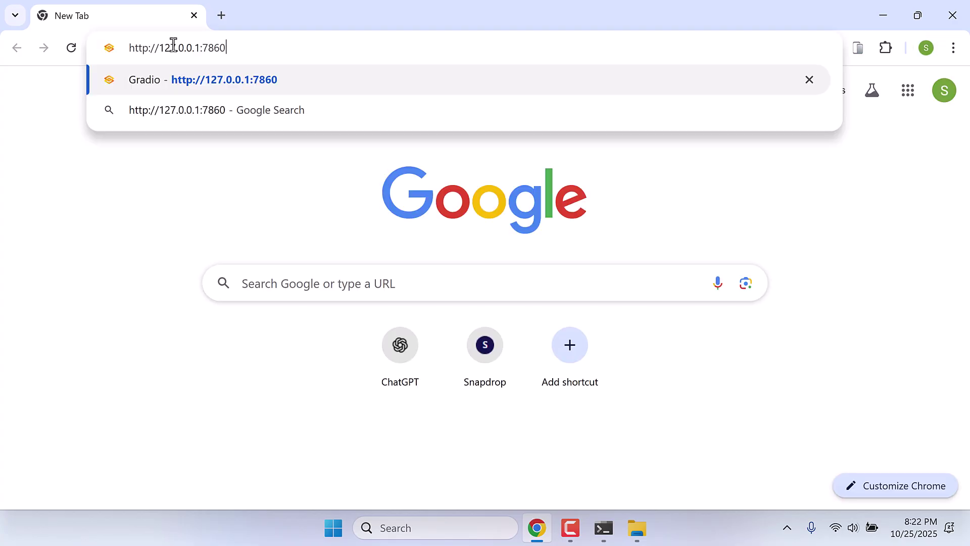
key("Return")
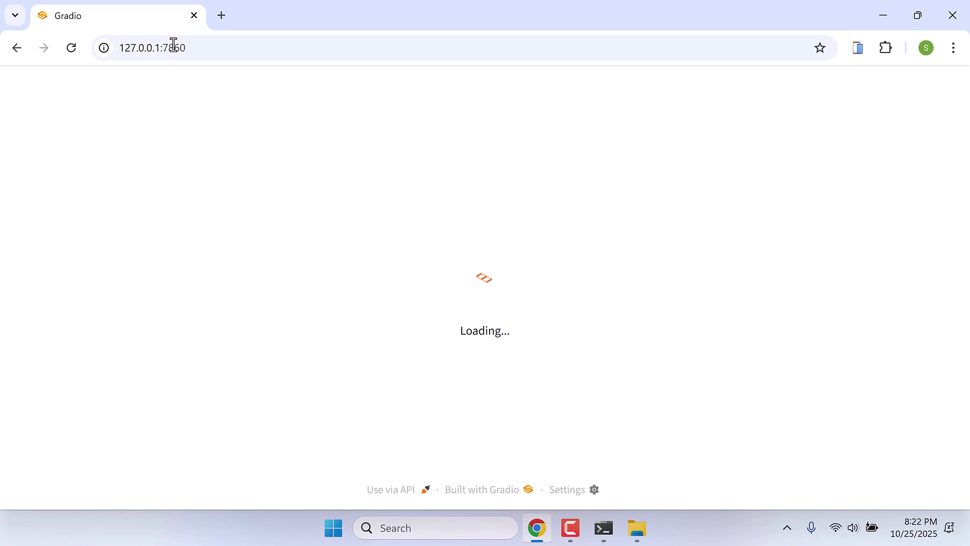
Upload Sample Audio from the Desktop as the Basic-TTS reference audio and play the beginning of the clip.
scroll(430, 197, "down", 15)
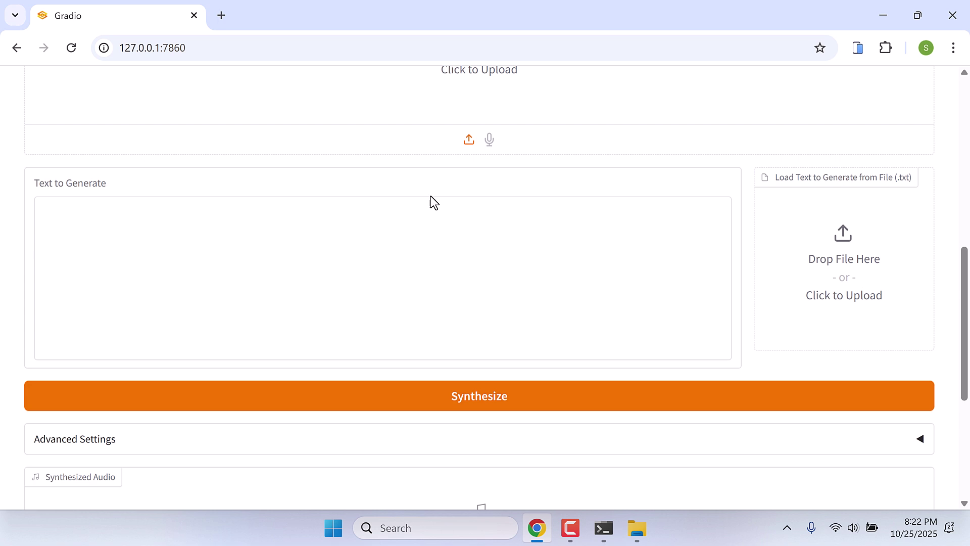
scroll(430, 196, "up", 10)
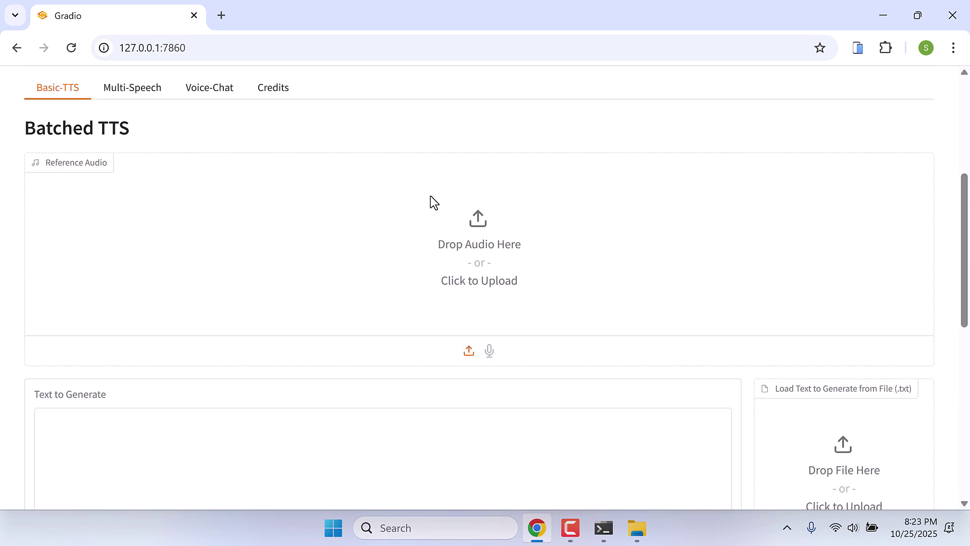
left_click(474, 244)
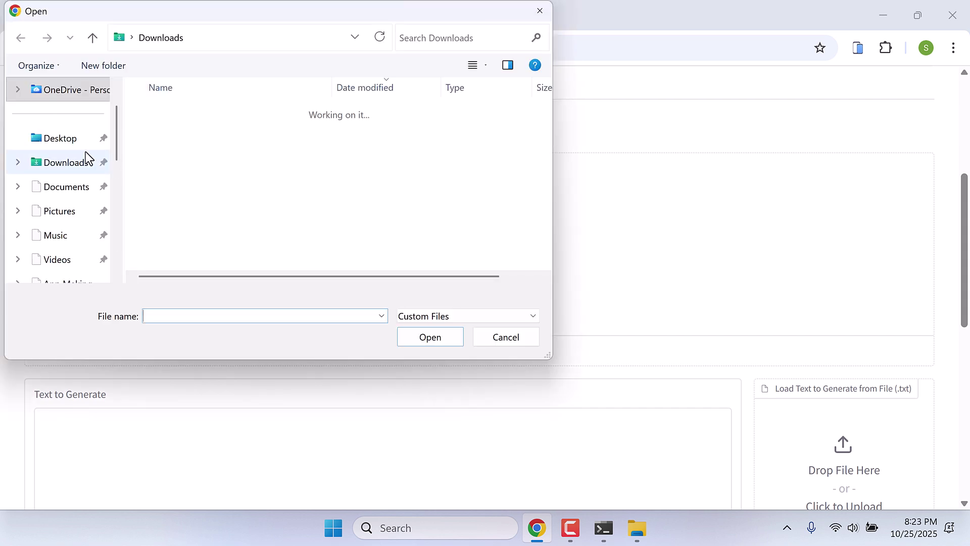
left_click(63, 146)
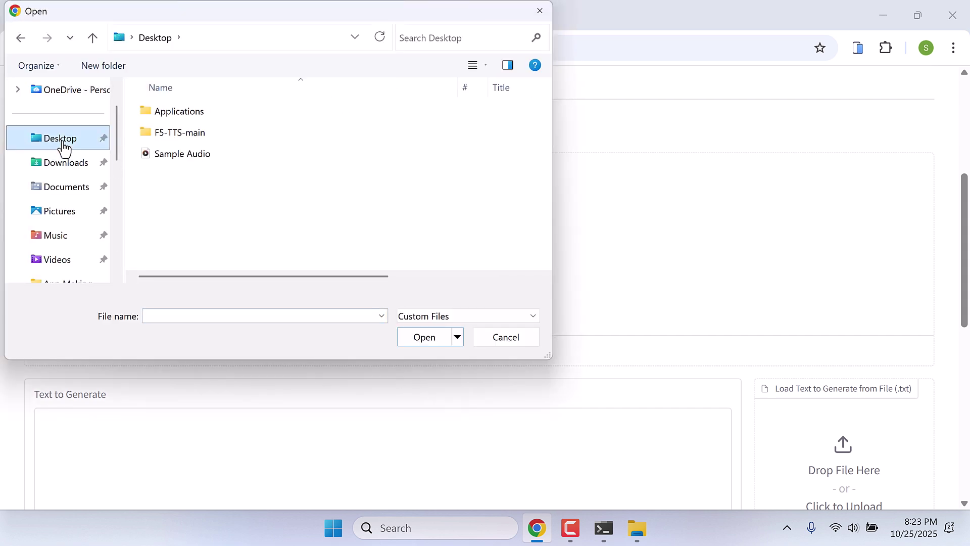
double_click(202, 156)
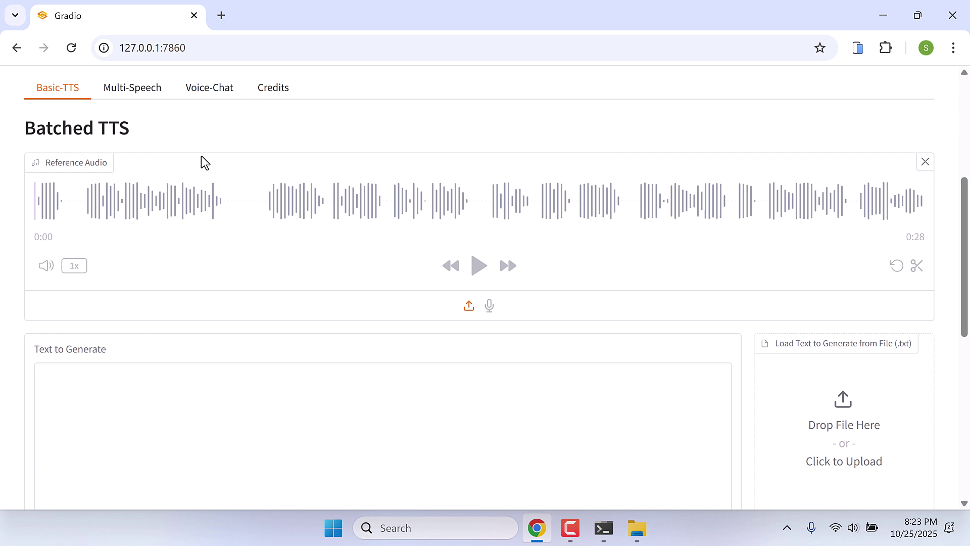
left_click(476, 278)
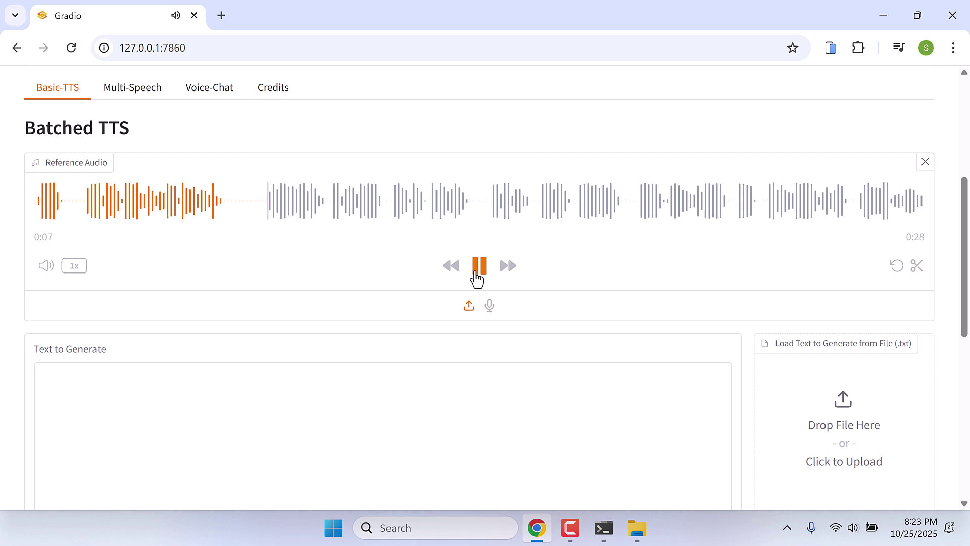
left_click(476, 273)
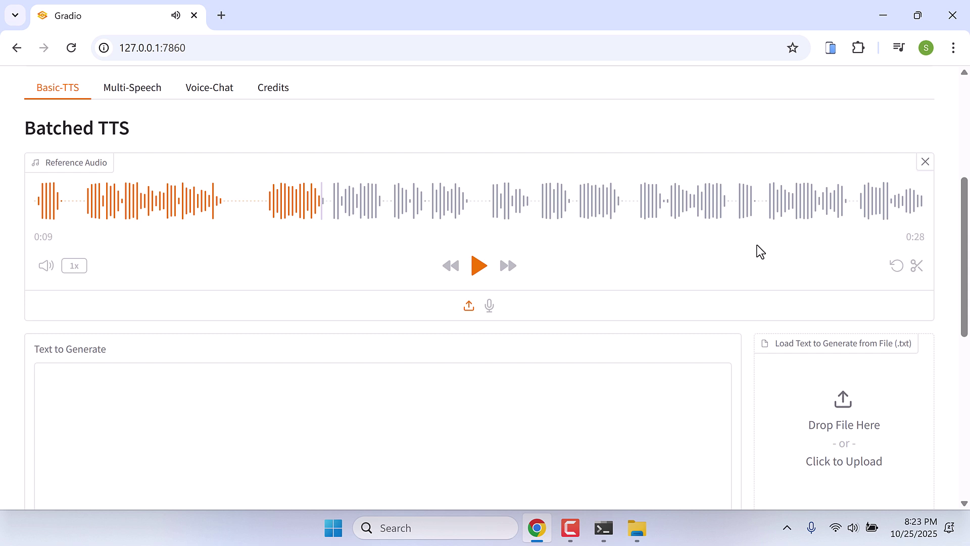
Enter "Please subscribe to our Channel. Thank you very much." as the text to generate.
scroll(609, 192, "down", 3)
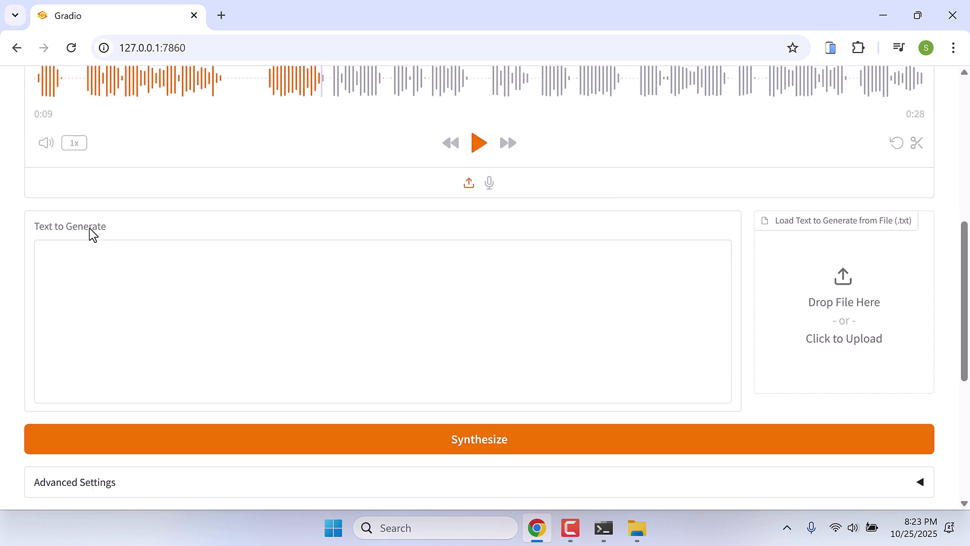
left_click(96, 263)
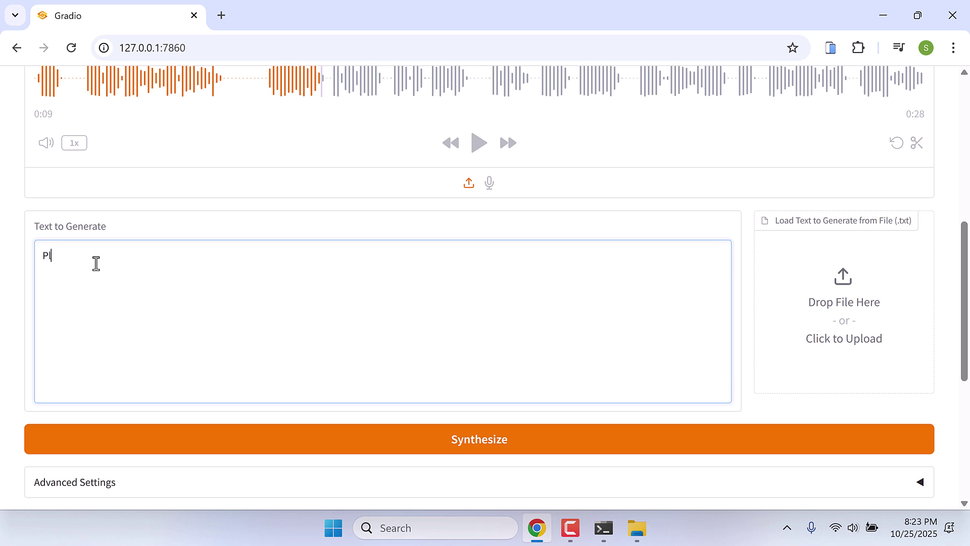
type("Please subscribe to our Channel. Thank you very much.")
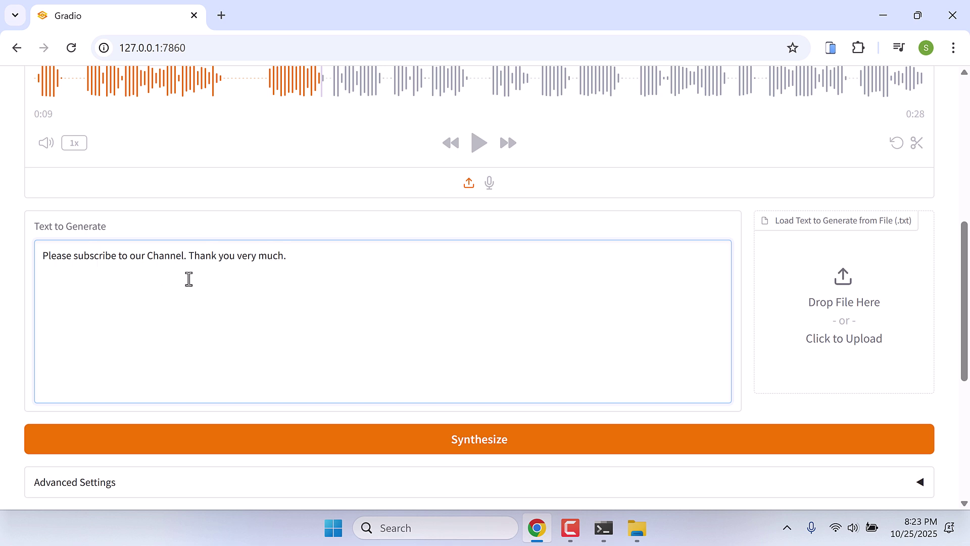
Expand Advanced Settings and review the reference text, seed, silence removal, speed, NFE steps and cross-fade options.
scroll(189, 279, "down", 4)
left_click(218, 280)
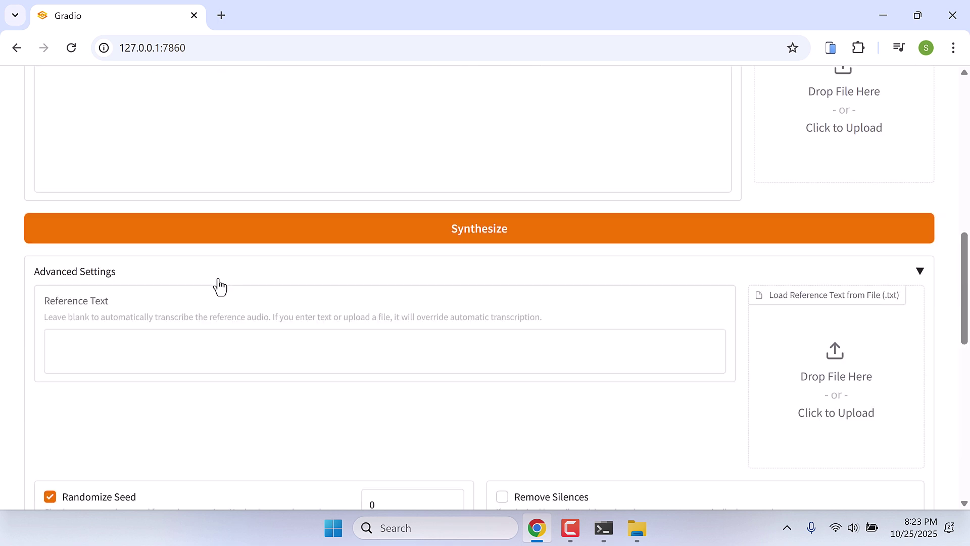
scroll(218, 283, "down", 5)
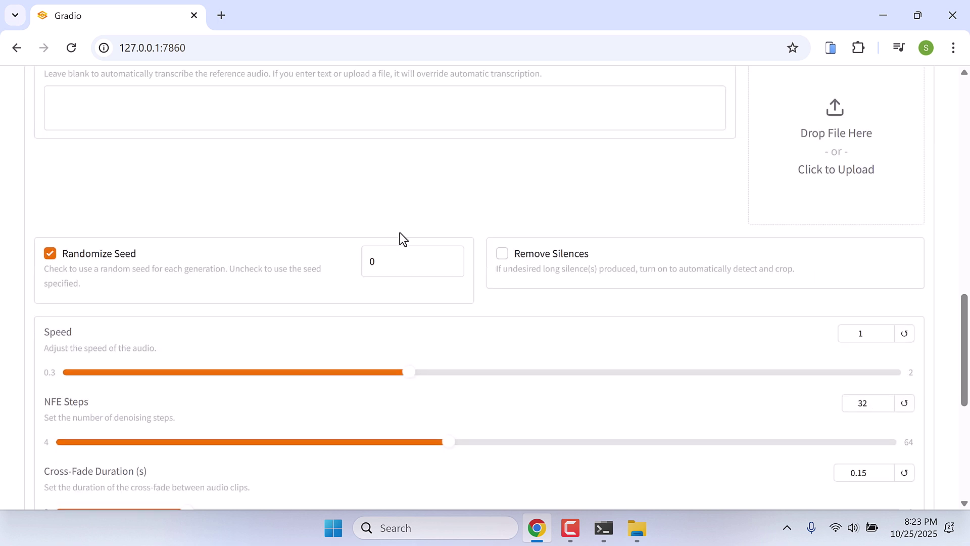
scroll(399, 234, "down", 3)
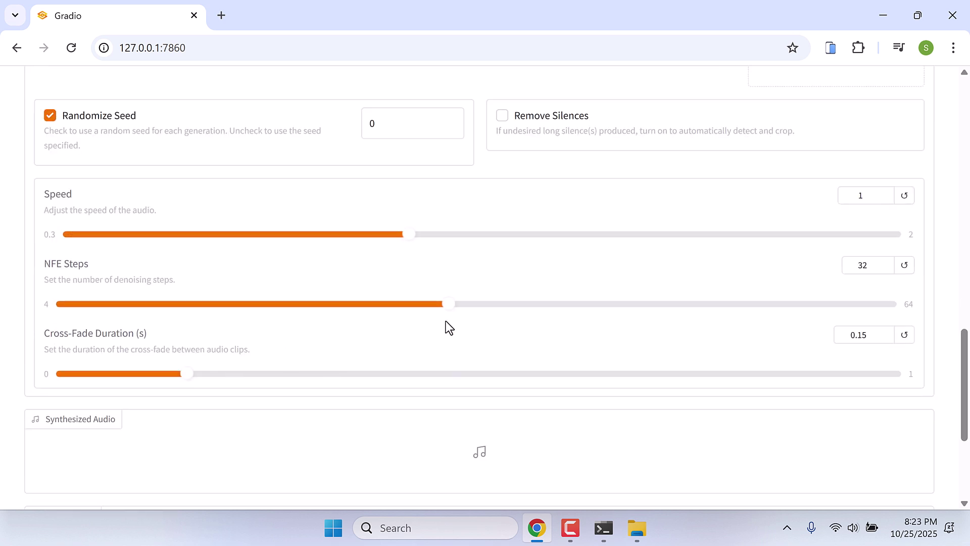
scroll(446, 321, "up", 9)
scroll(445, 322, "up", 1)
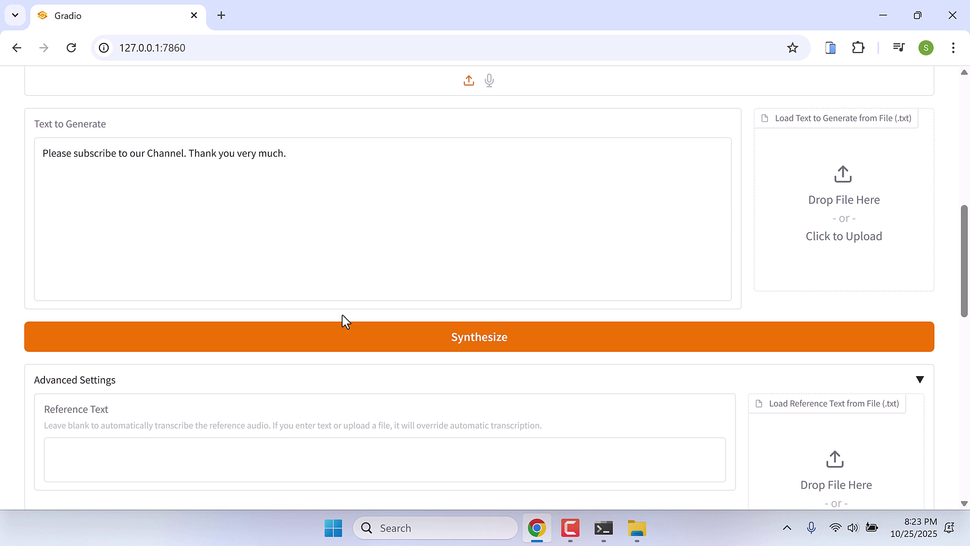
Synthesize the speech, check the generation progress in Anaconda Prompt, and return to the Gradio page in Chrome.
left_click(462, 345)
scroll(463, 345, "down", 3)
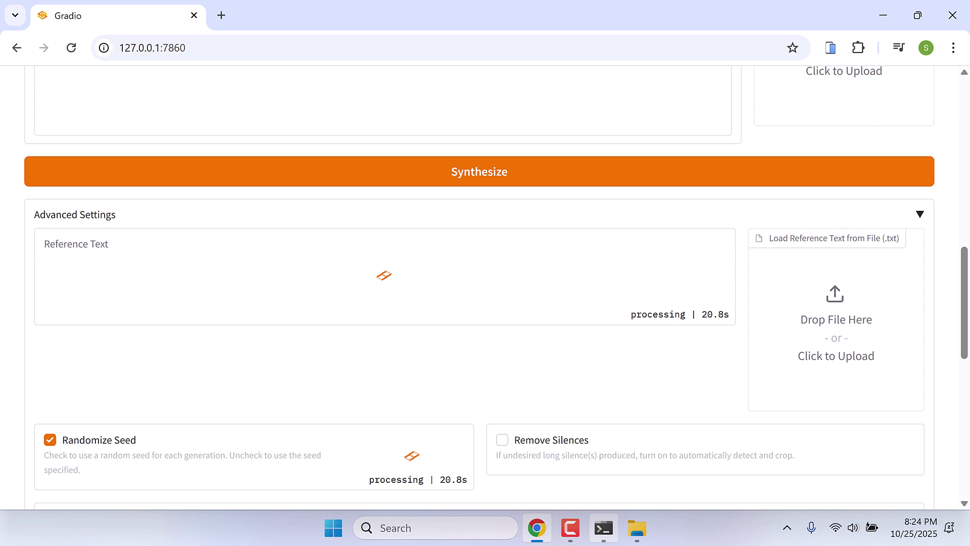
left_click(608, 541)
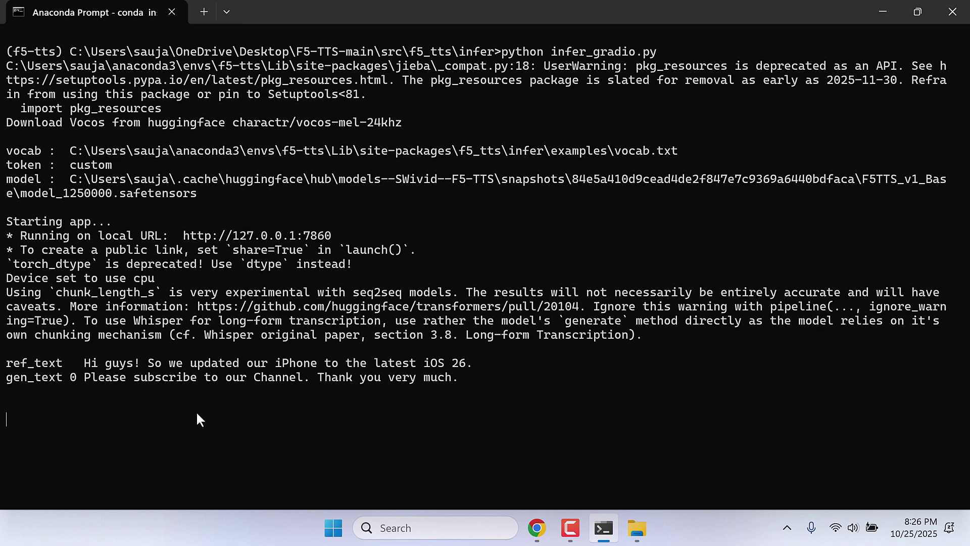
left_click(537, 528)
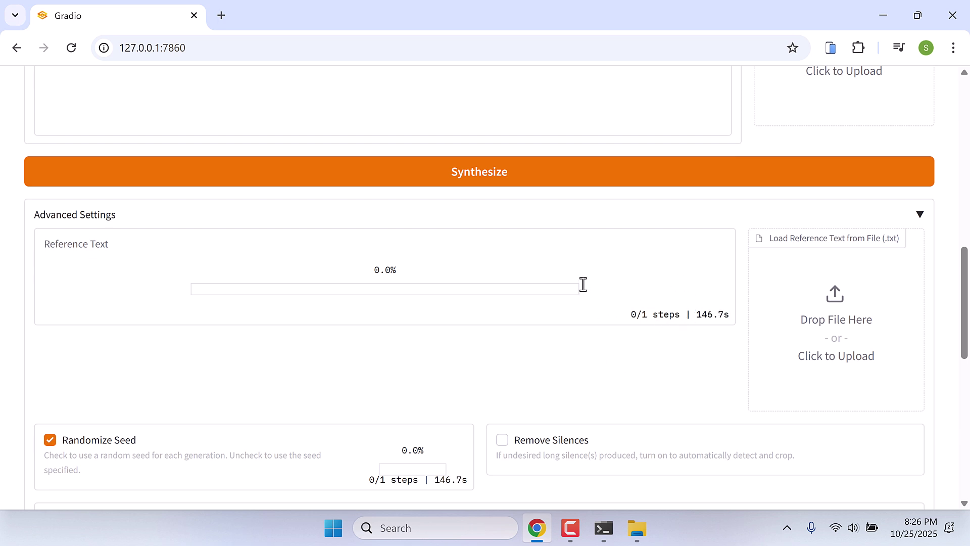
Find the synthesized audio below the advanced settings and play it.
scroll(582, 284, "down", 1)
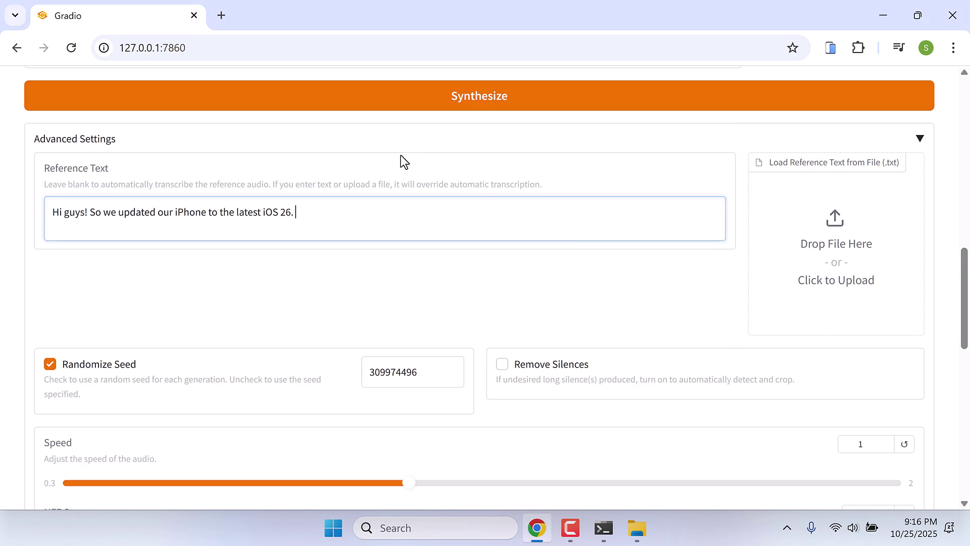
scroll(459, 214, "down", 10)
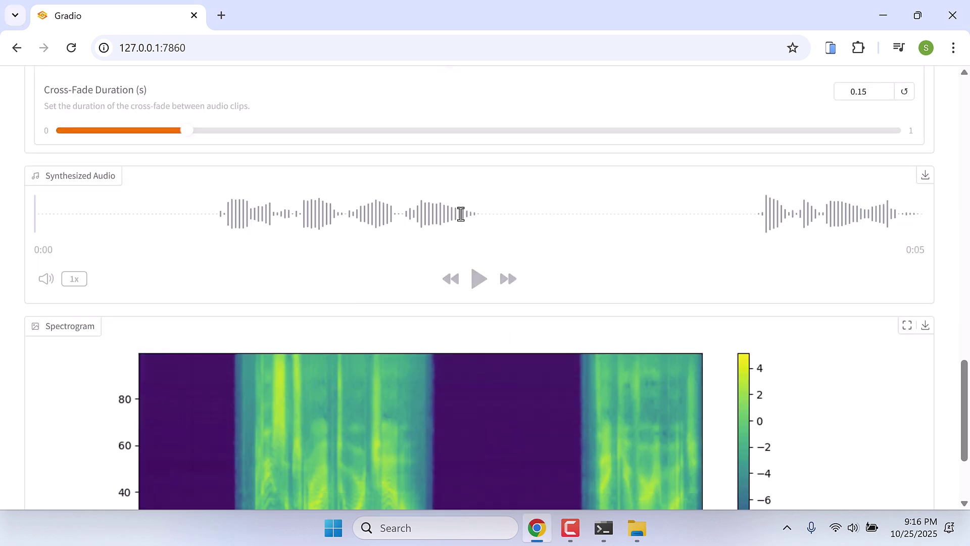
left_click(479, 279)
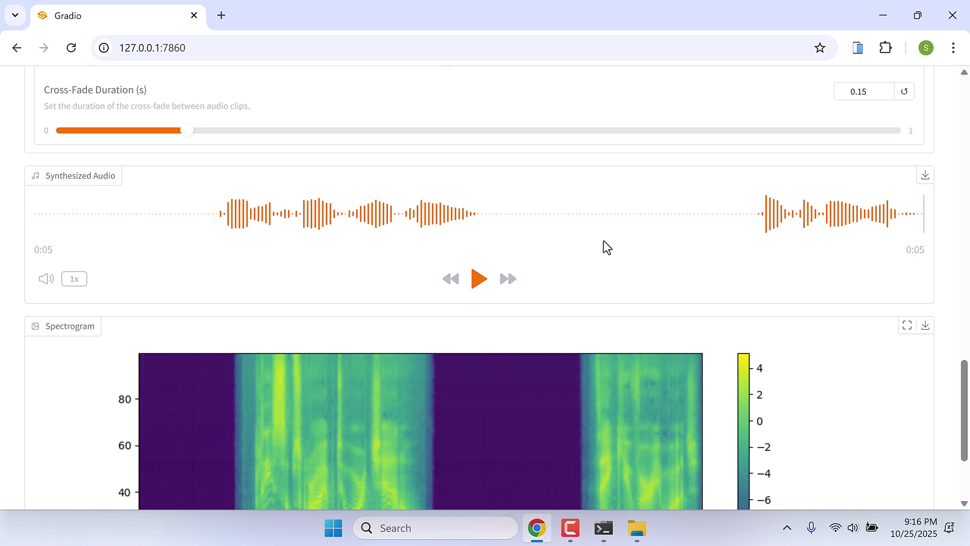
Download the synthesized audio file.
scroll(604, 240, "up", 6)
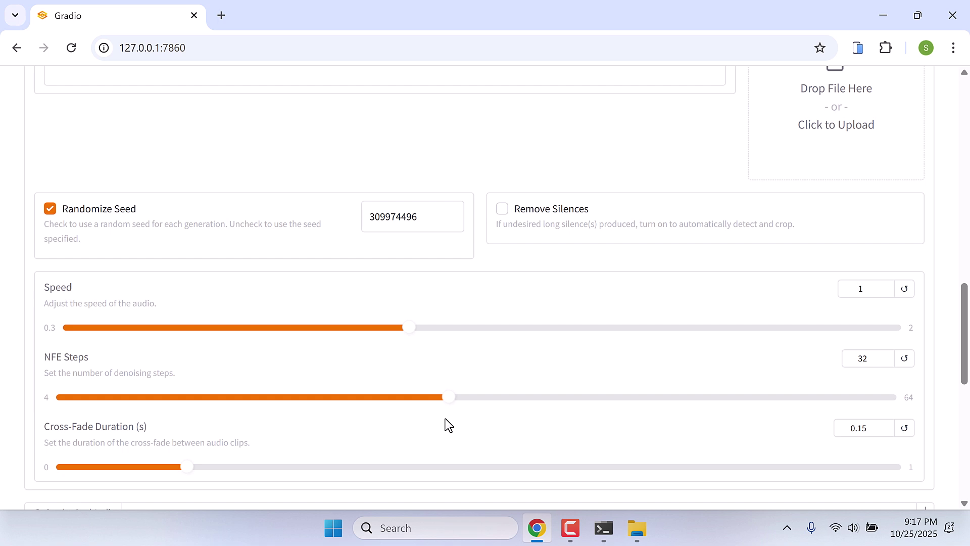
scroll(445, 418, "down", 7)
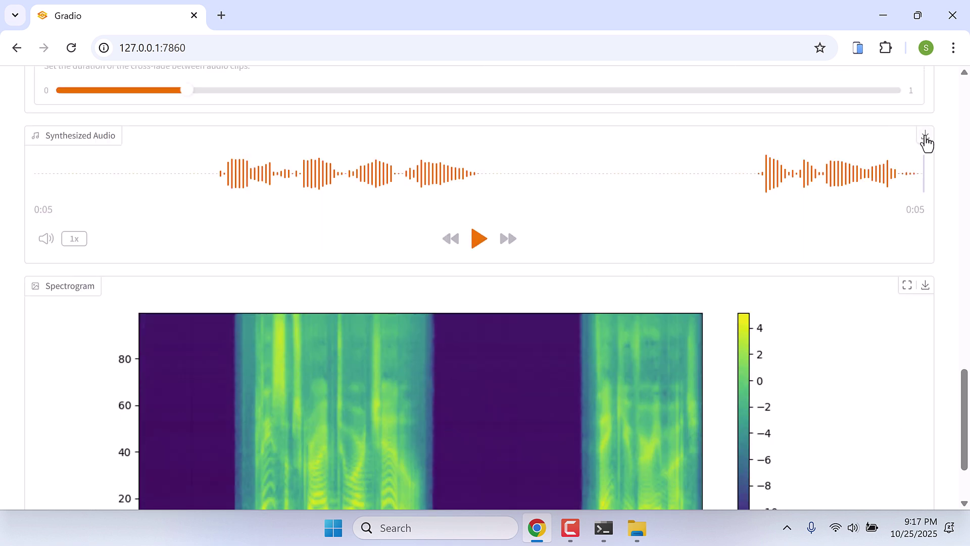
left_click(925, 134)
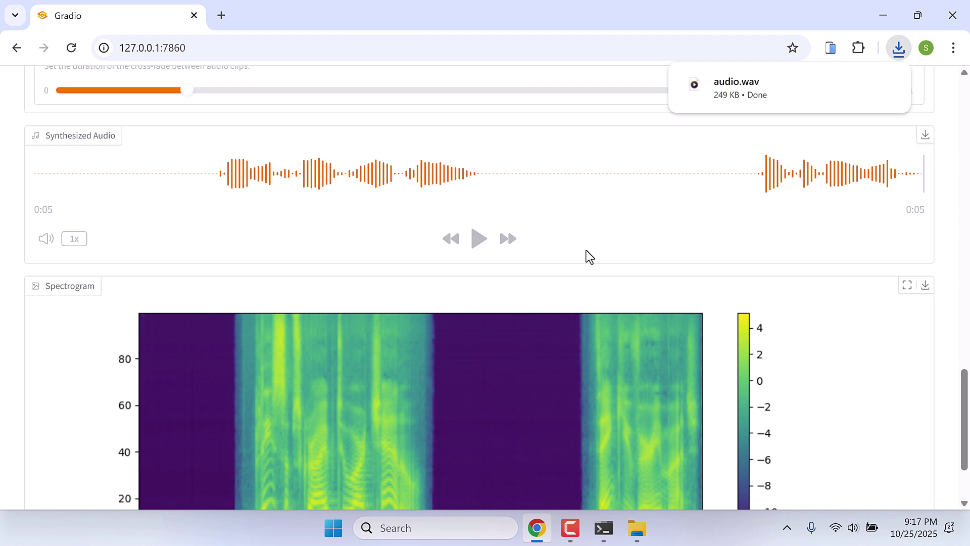
Close the Chrome, Anaconda Prompt and File Explorer windows.
left_click(950, 9)
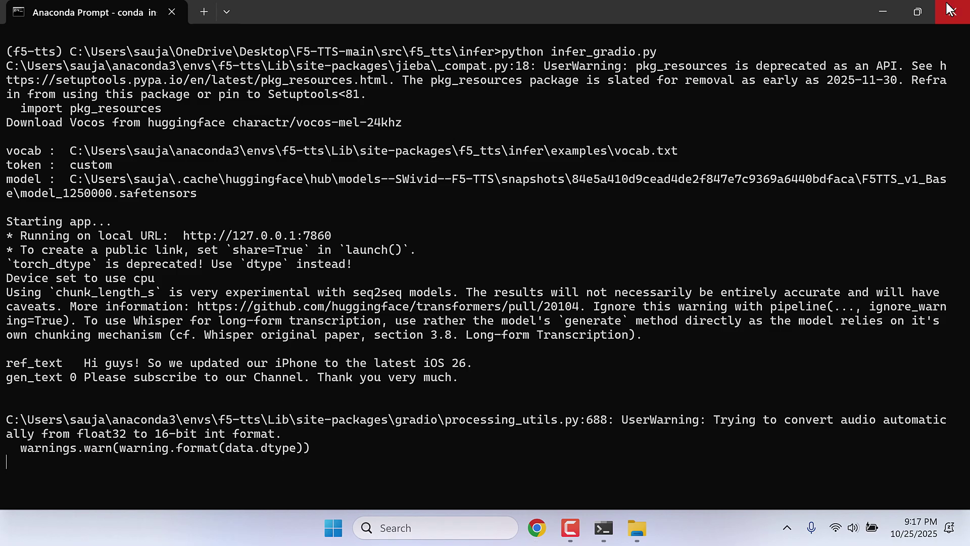
left_click(951, 10)
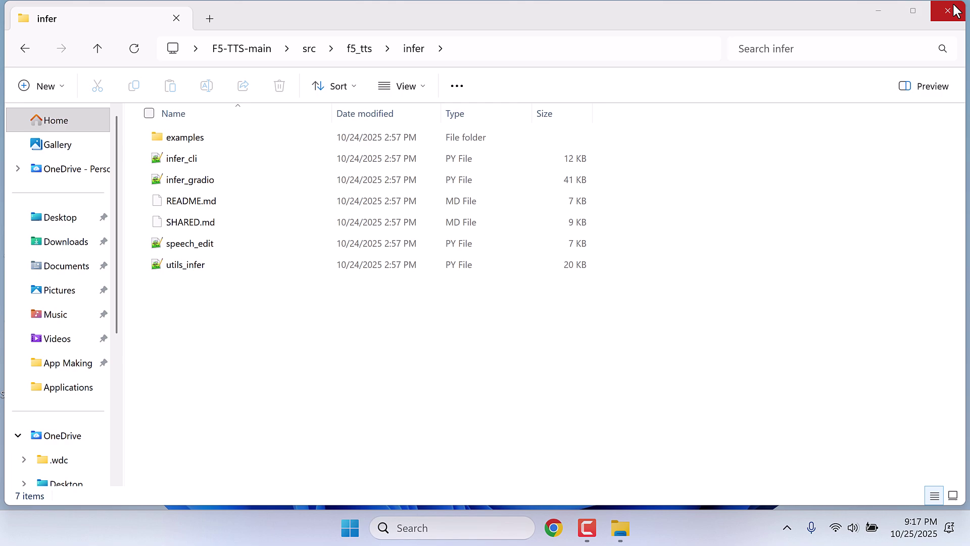
left_click(954, 10)
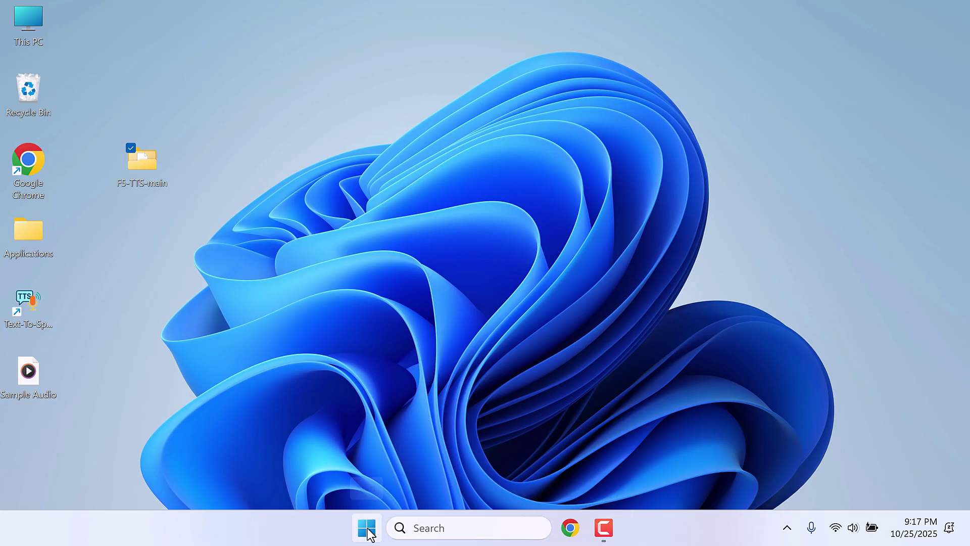
Search Windows for anaconda, open a new Anaconda Prompt, and run conda activate f5-tts.
left_click(367, 528)
type("anac")
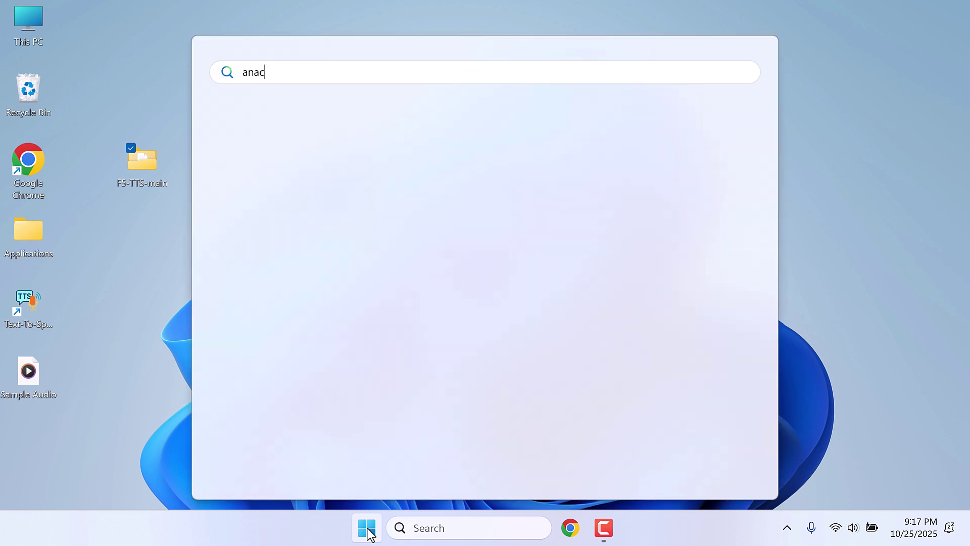
type("onda")
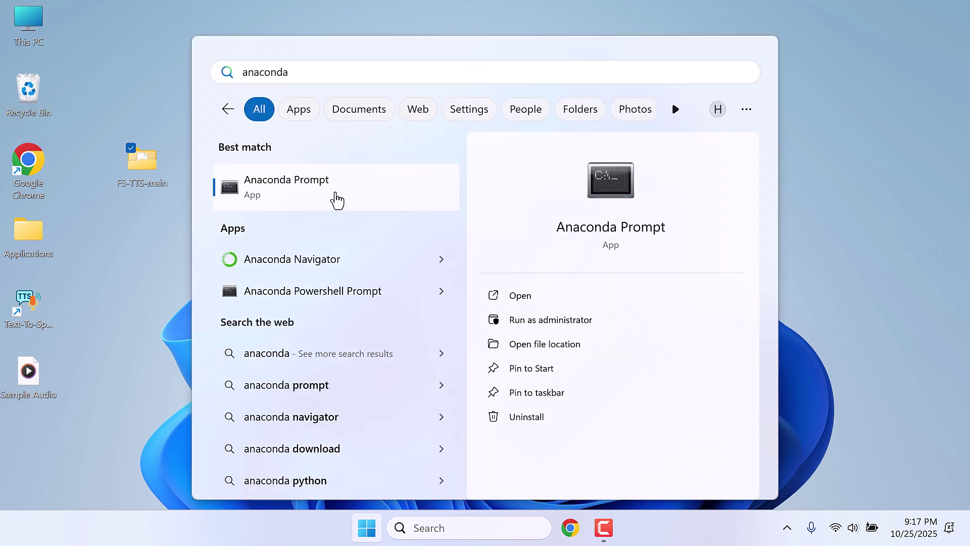
left_click(337, 201)
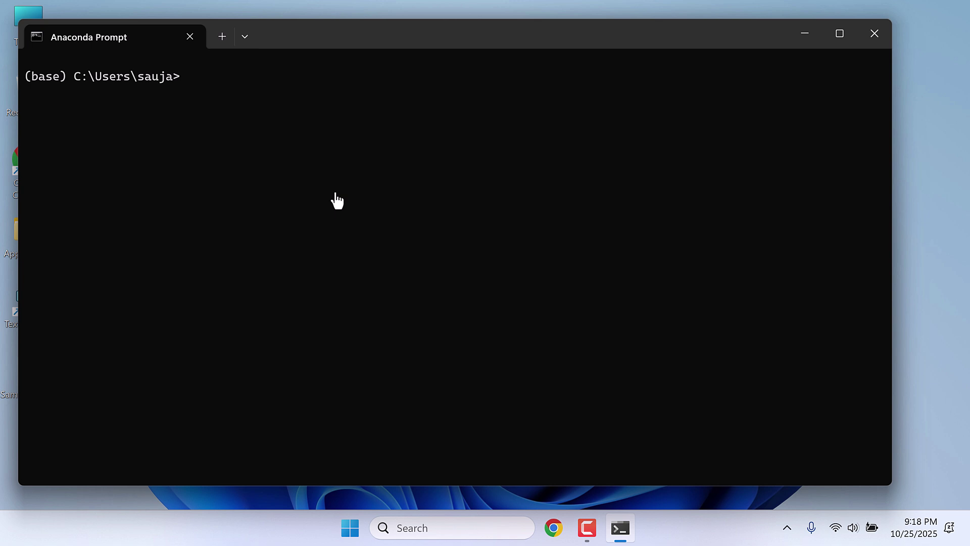
type("conda activate f5-tts")
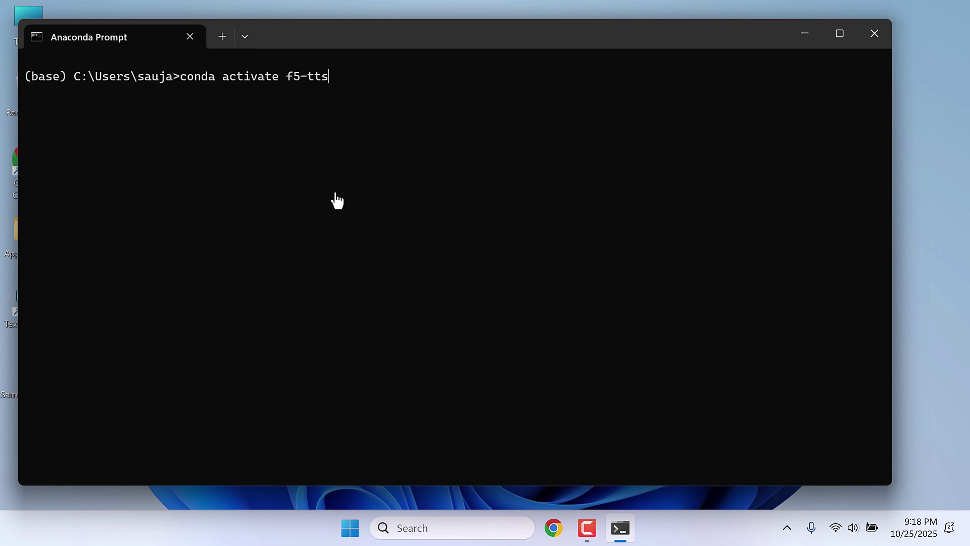
key("Return")
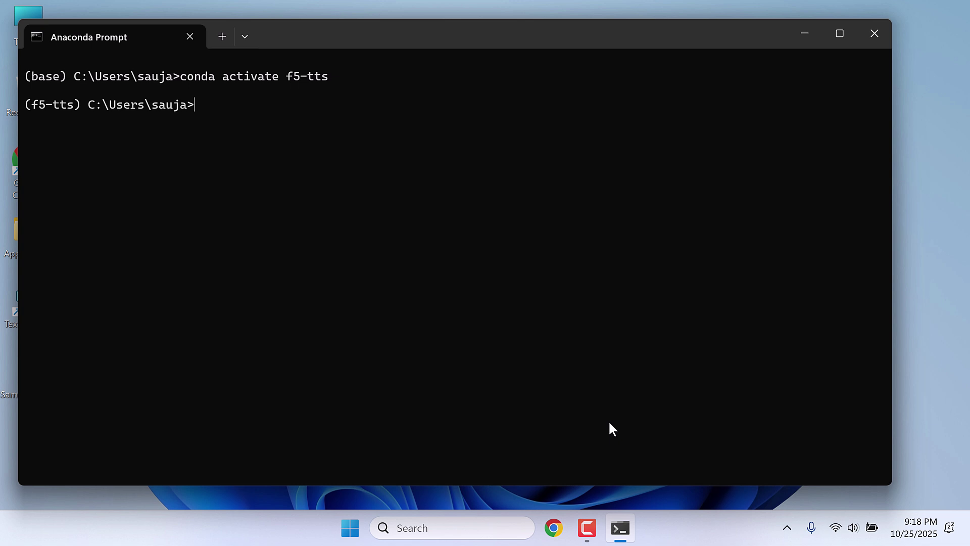
Open the F5-TTS-main folder from the desktop in File Explorer and go into src\f5_tts\infer.
left_click(627, 534)
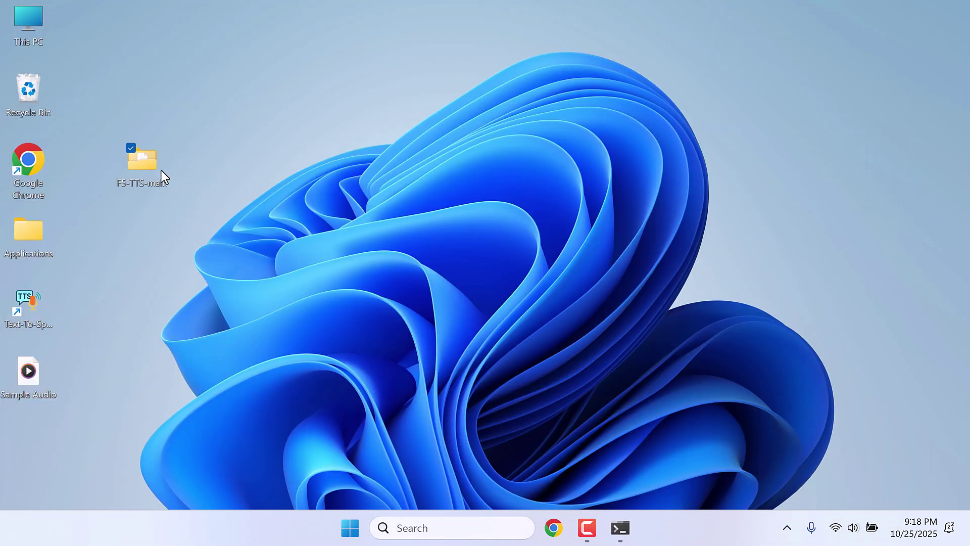
double_click(155, 156)
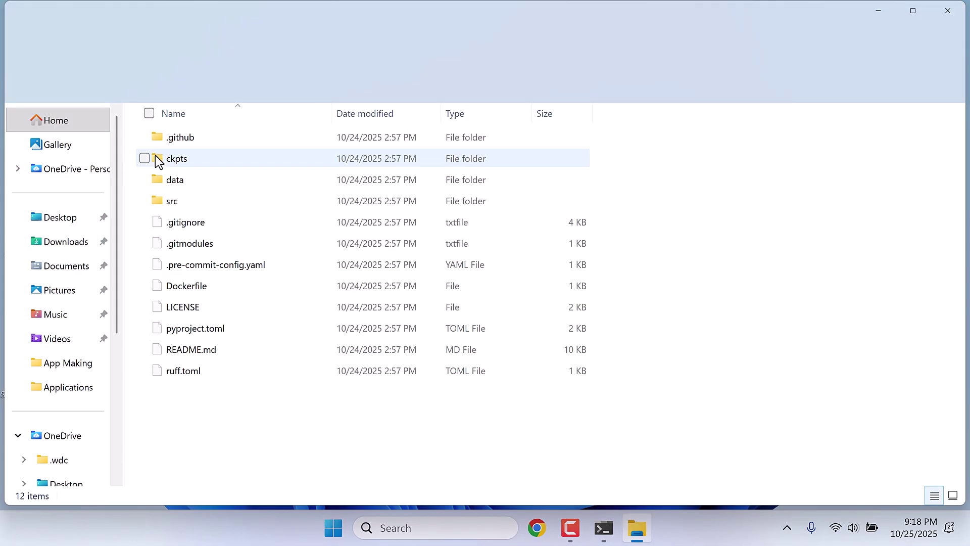
left_click(174, 201)
double_click(172, 201)
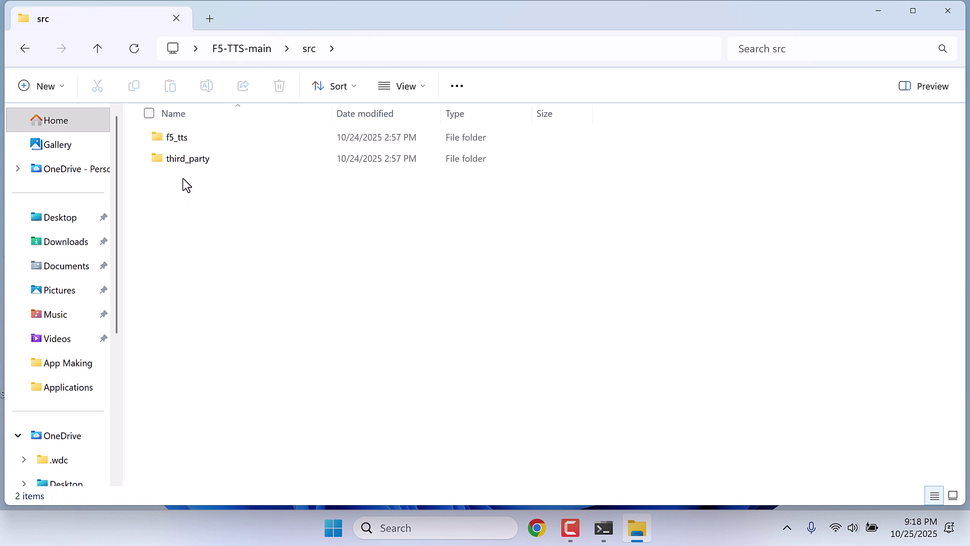
double_click(184, 142)
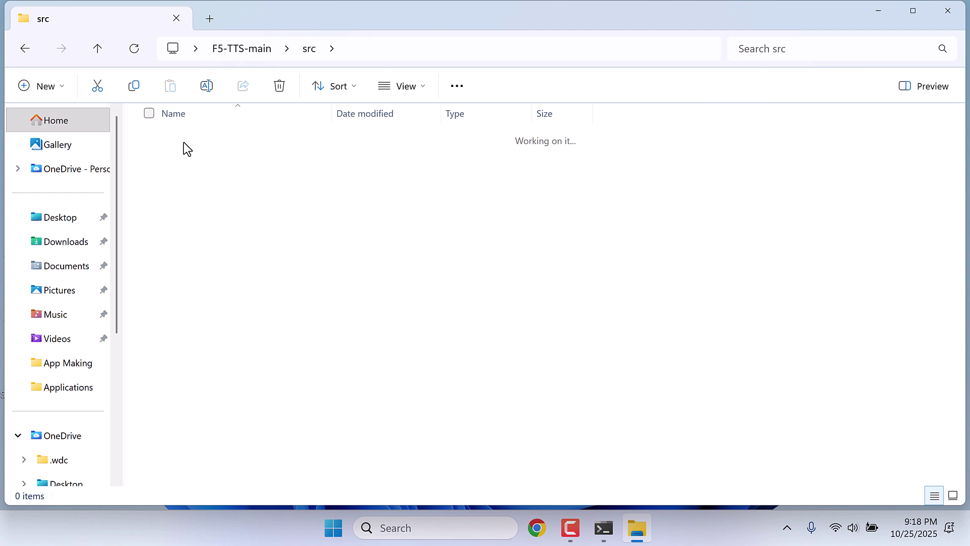
left_click(176, 180)
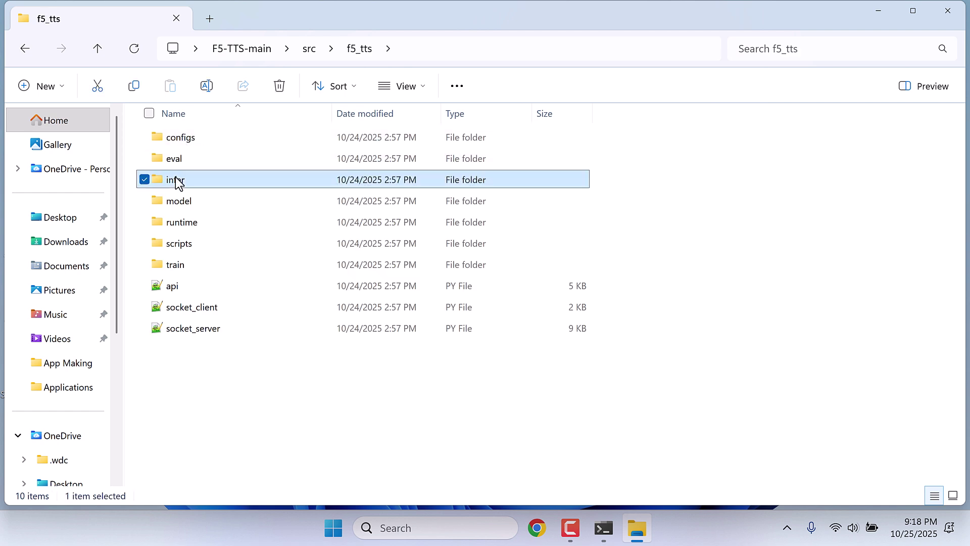
double_click(175, 180)
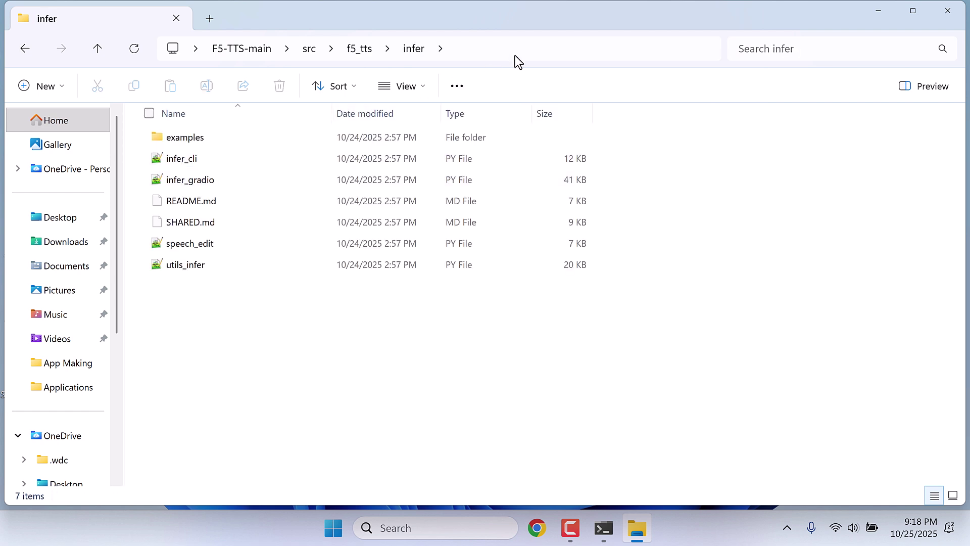
Copy the infer folder's address and change the Anaconda Prompt directory to it with cd.
right_click(501, 52)
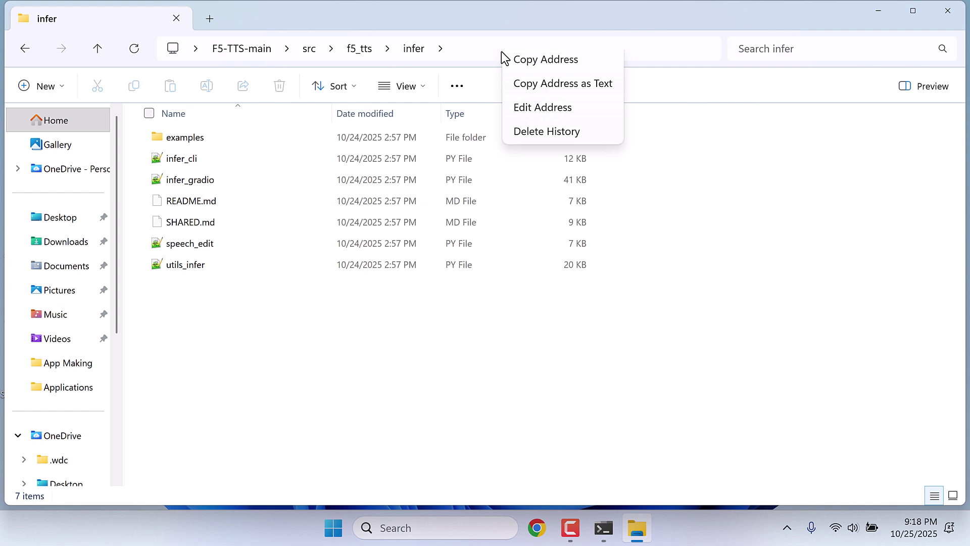
left_click(523, 68)
left_click(603, 529)
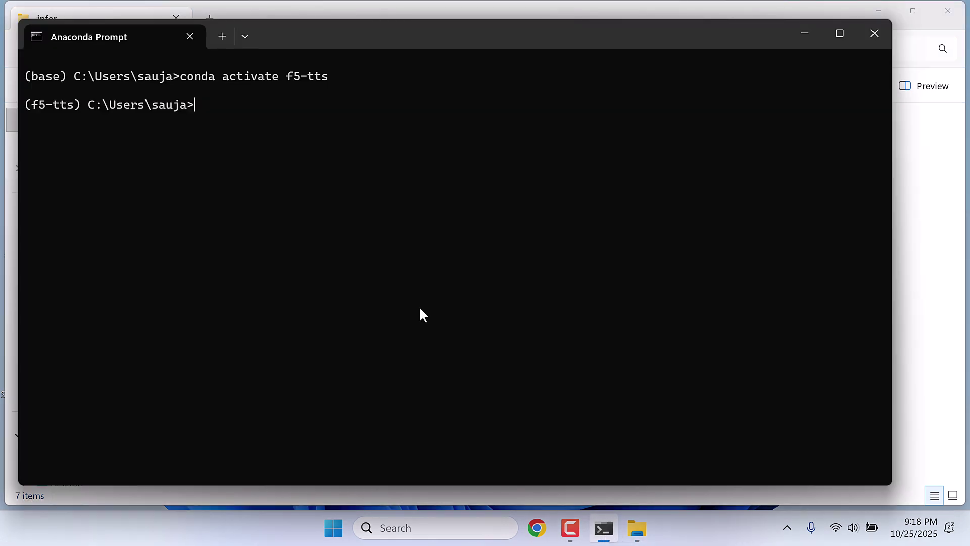
type("cd")
key("ctrl+v")
key("Return")
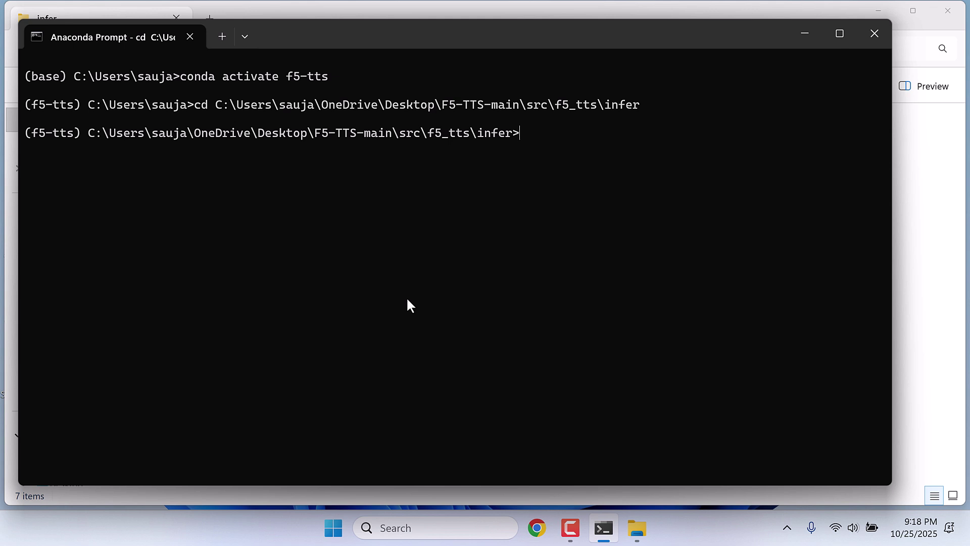
Check the Gradio script's file name in the infer folder and run python infer_gradio.py in Anaconda Prompt.
type("pythin")
key("BackSpace")
key("BackSpace")
type("on")
left_click(380, 12)
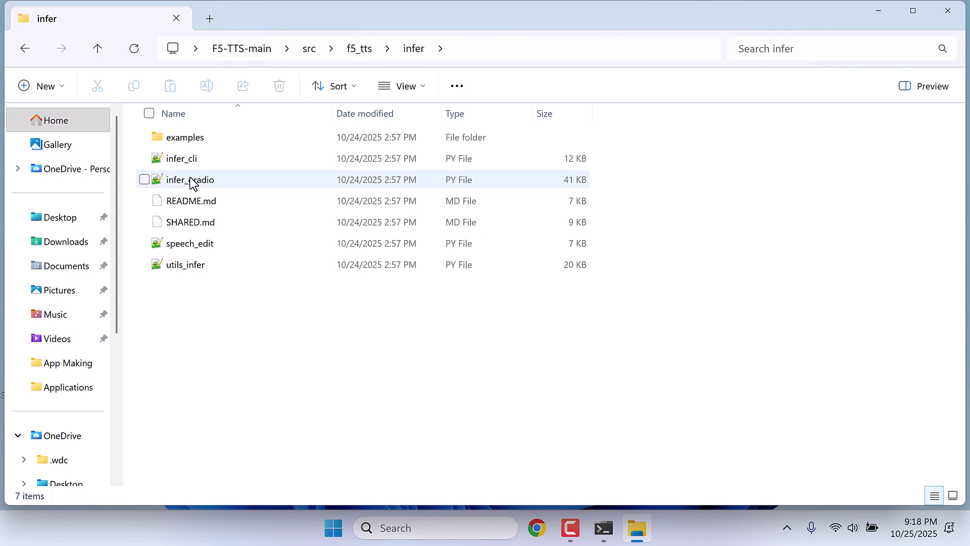
left_click(601, 535)
type("infer_gradio.py")
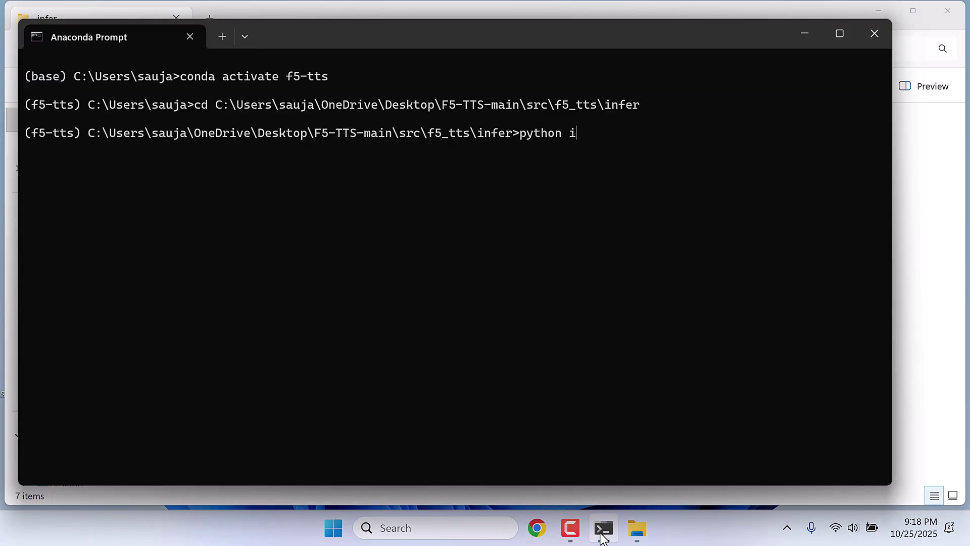
key("Return")
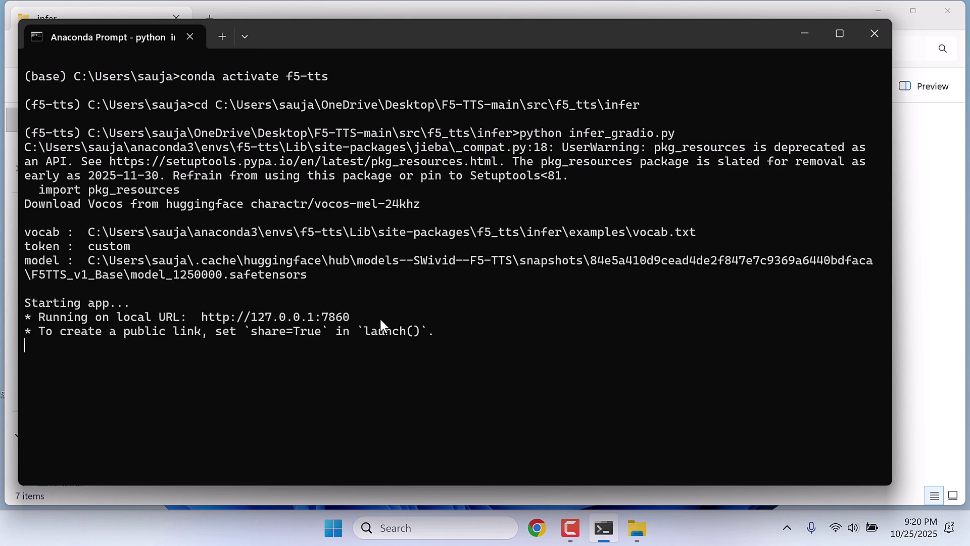
left_click(288, 313, "ctrl")
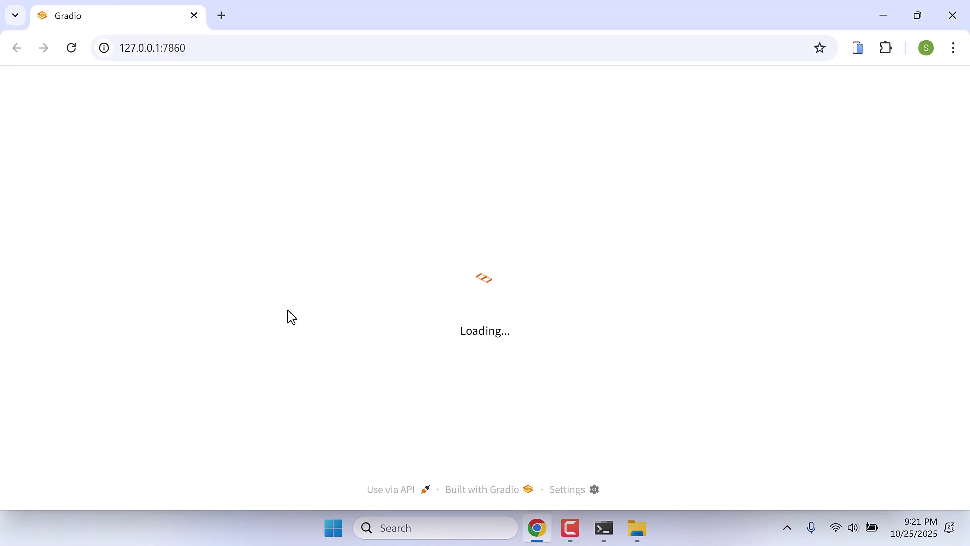
scroll(287, 313, "down", 3)
scroll(287, 310, "down", 10)
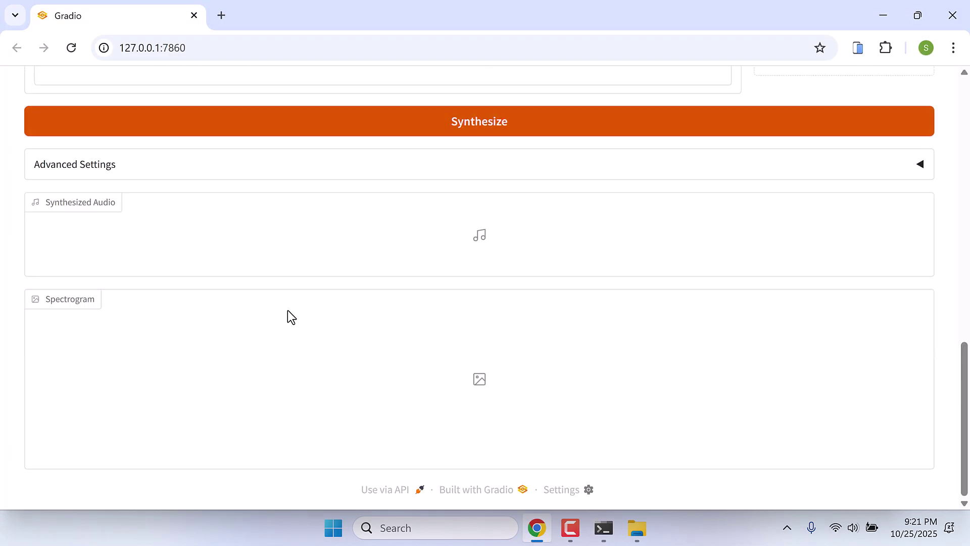
scroll(287, 310, "up", 8)
scroll(287, 310, "up", 5)
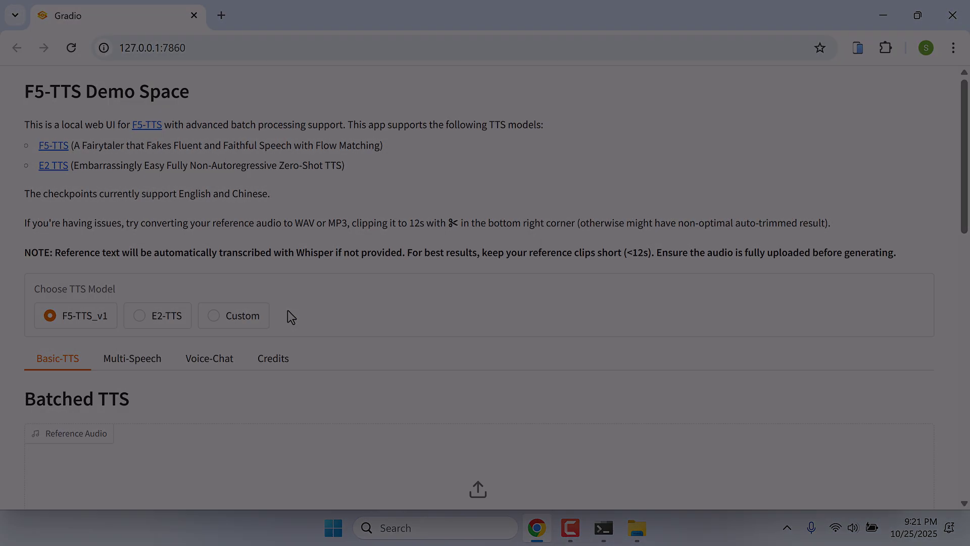